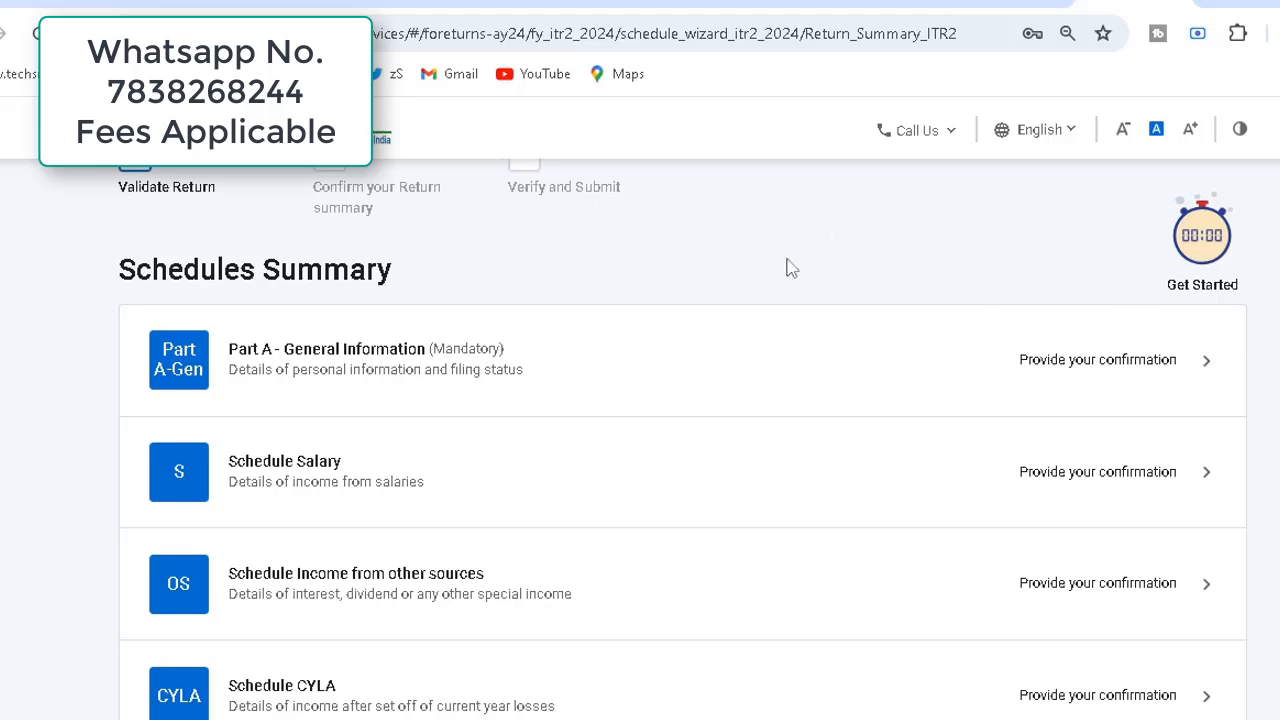
Step: Download the Common Offline Utility (ITR 1 to ITR 4) for assessment year 2024-25 from the income tax portal and save the zip in Downloads
{"action": "left_click", "coordinate": [975, 7]}
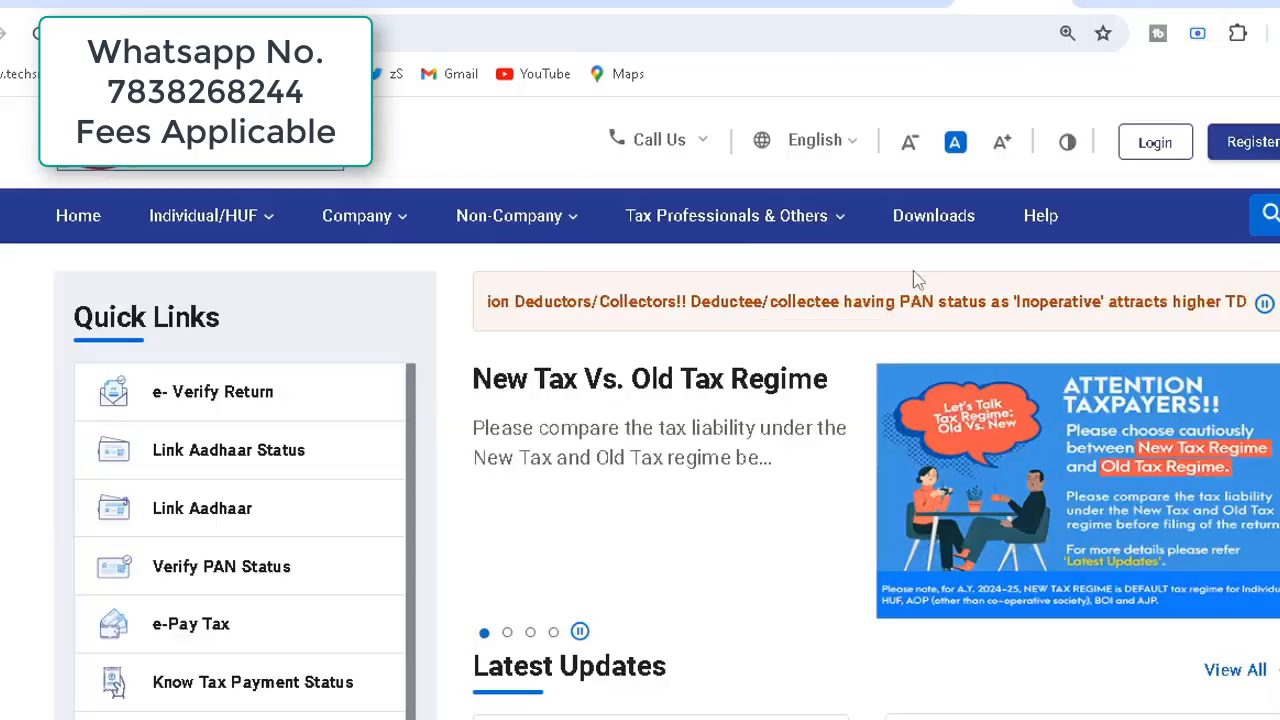
{"action": "left_click", "coordinate": [933, 216]}
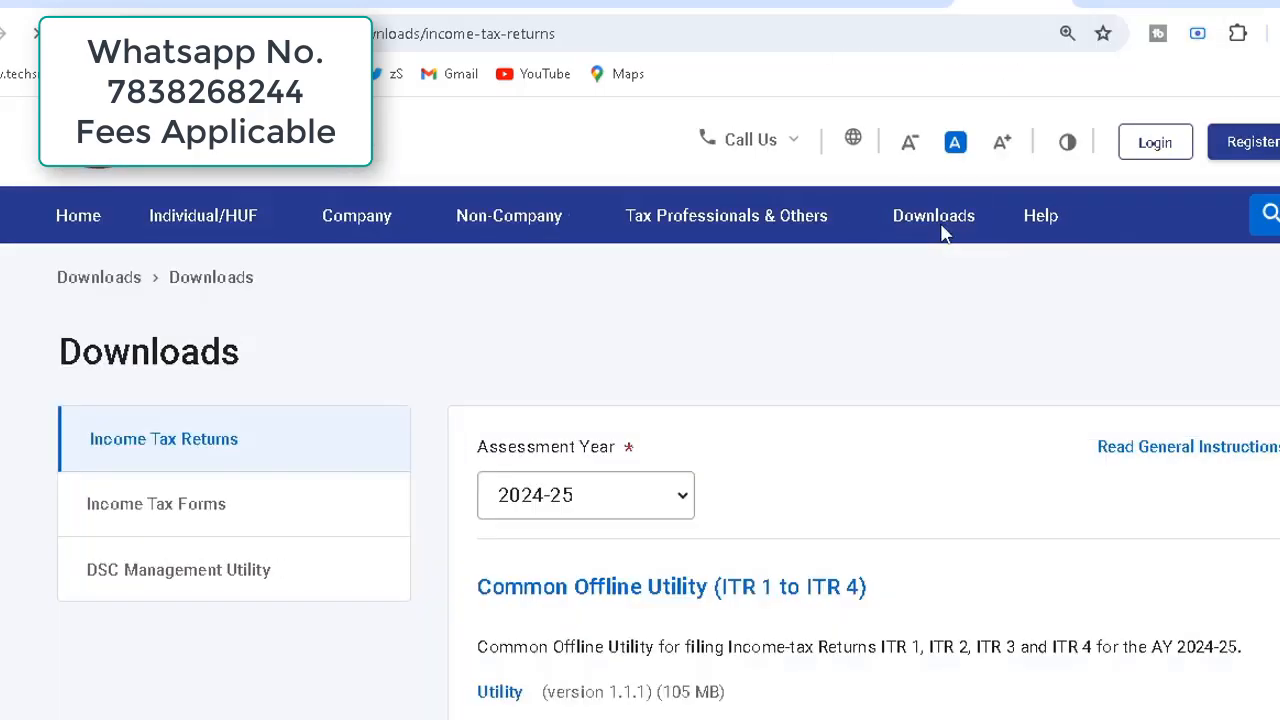
{"action": "scroll", "coordinate": [943, 400], "scroll_direction": "down", "scroll_amount": 4}
{"action": "scroll", "coordinate": [943, 400], "scroll_direction": "up", "scroll_amount": 1}
{"action": "scroll", "coordinate": [943, 400], "scroll_direction": "up", "scroll_amount": 1}
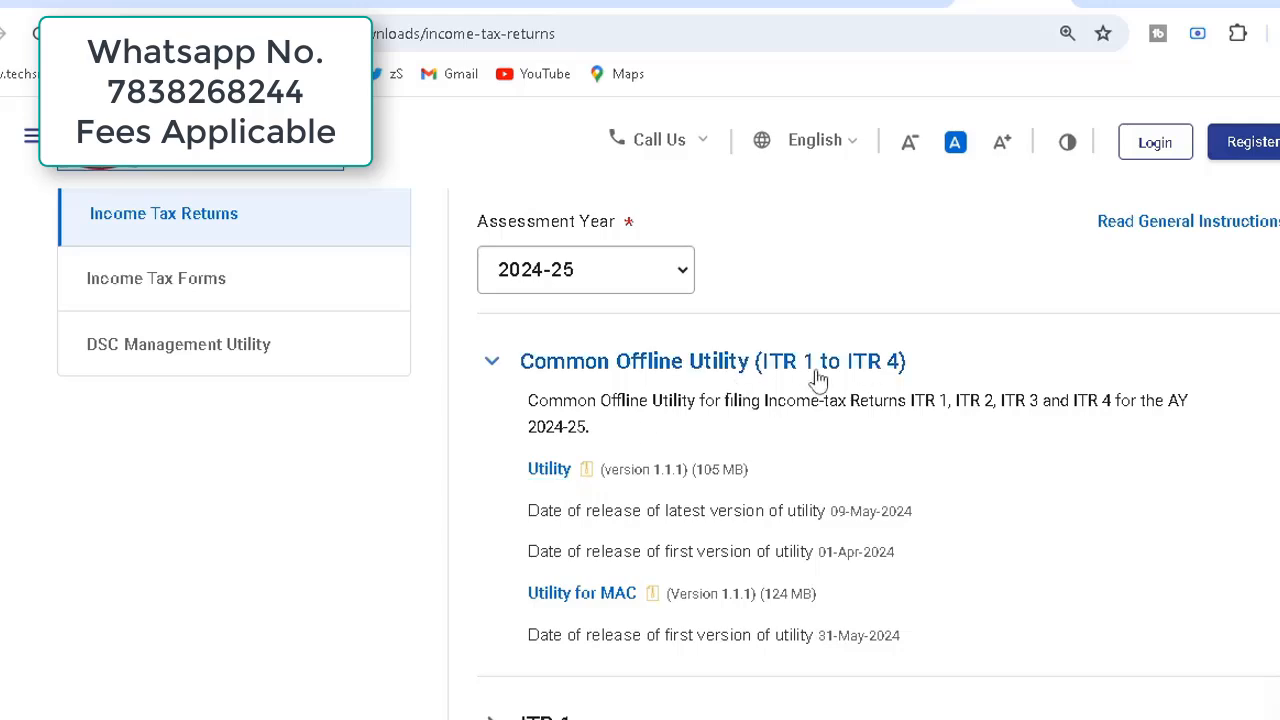
{"action": "left_click", "coordinate": [550, 470]}
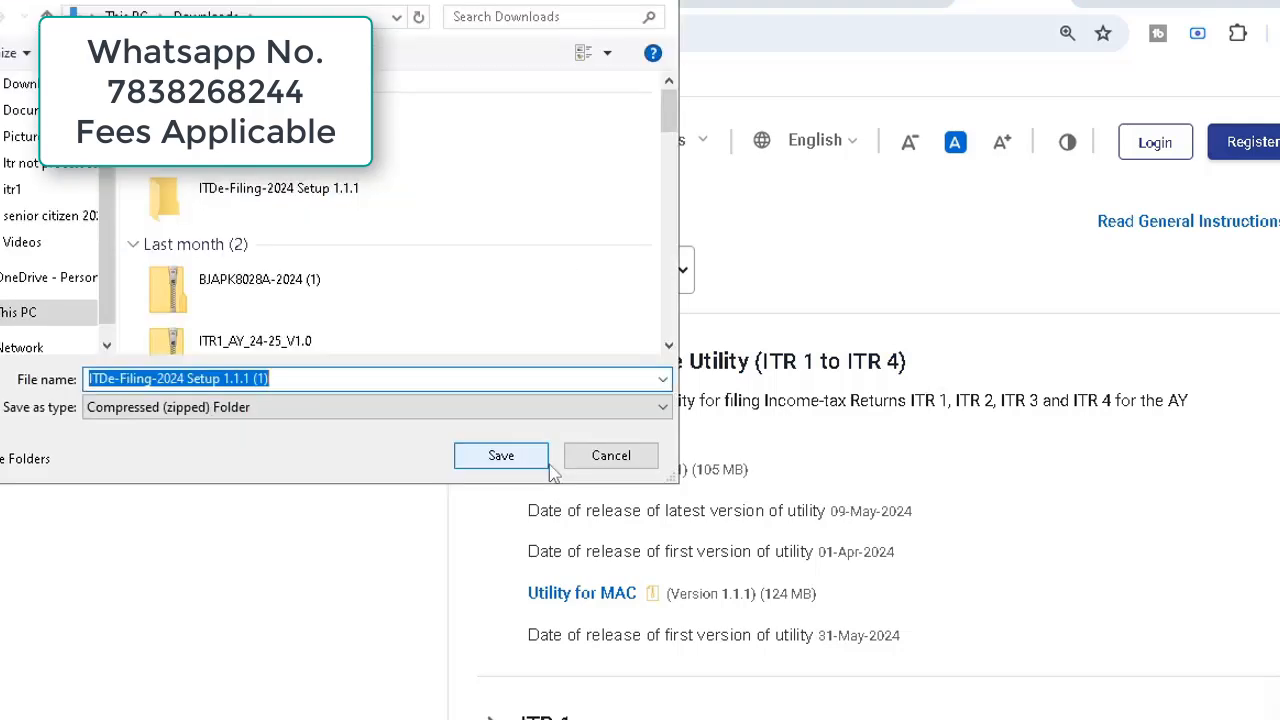
{"action": "left_click", "coordinate": [522, 462]}
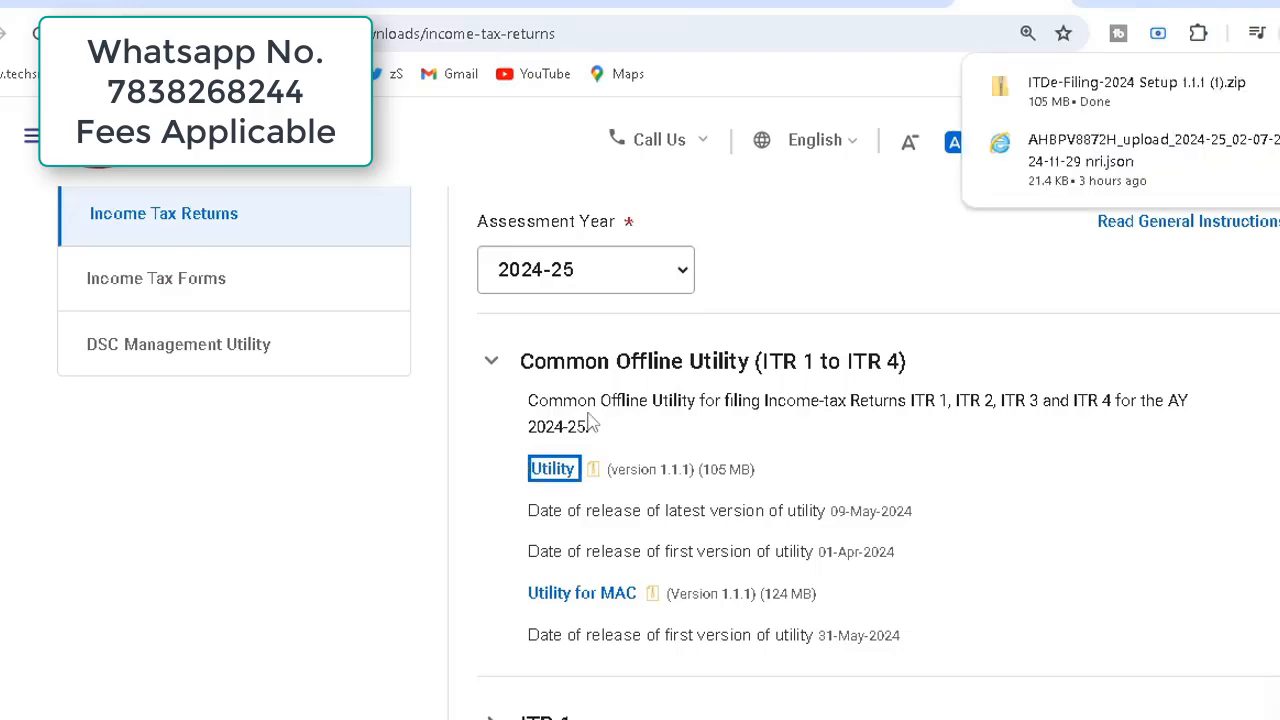
Step: Open the downloaded ITDe-Filing-2024 Setup 1.1.1 (1).zip and extract all its files to the proposed Downloads folder
{"action": "left_click", "coordinate": [1120, 90]}
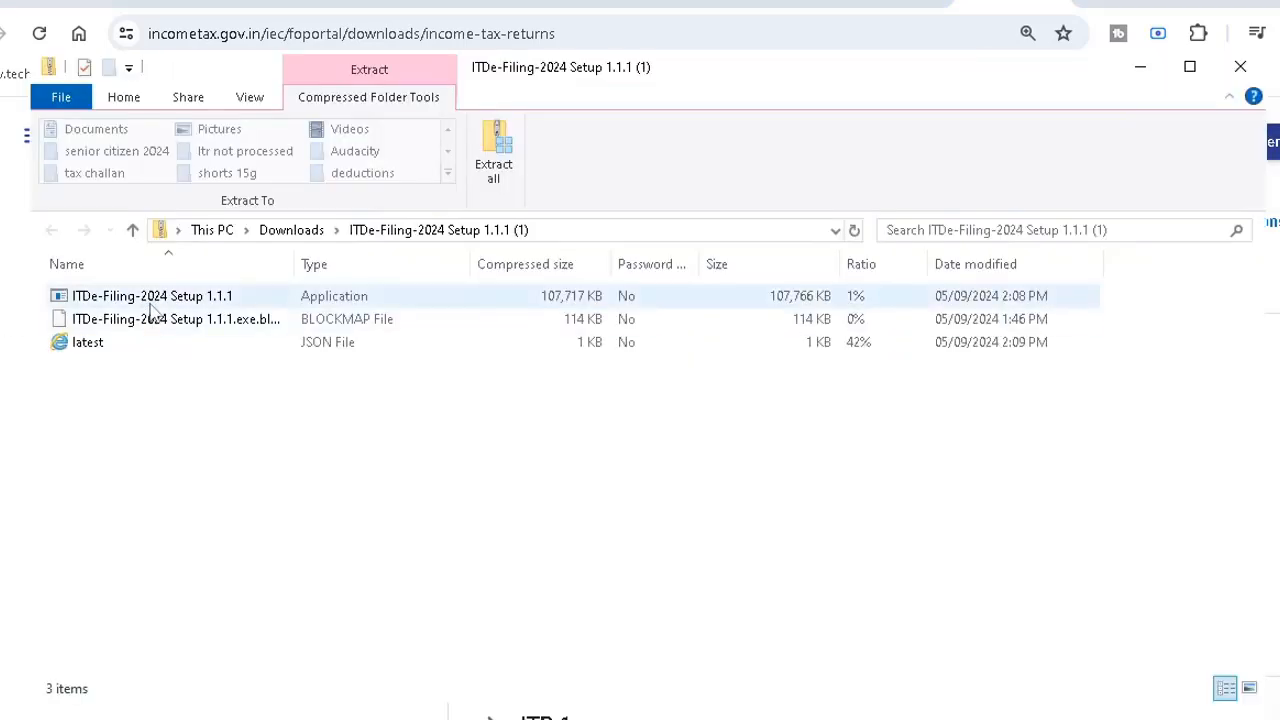
{"action": "double_click", "coordinate": [152, 300]}
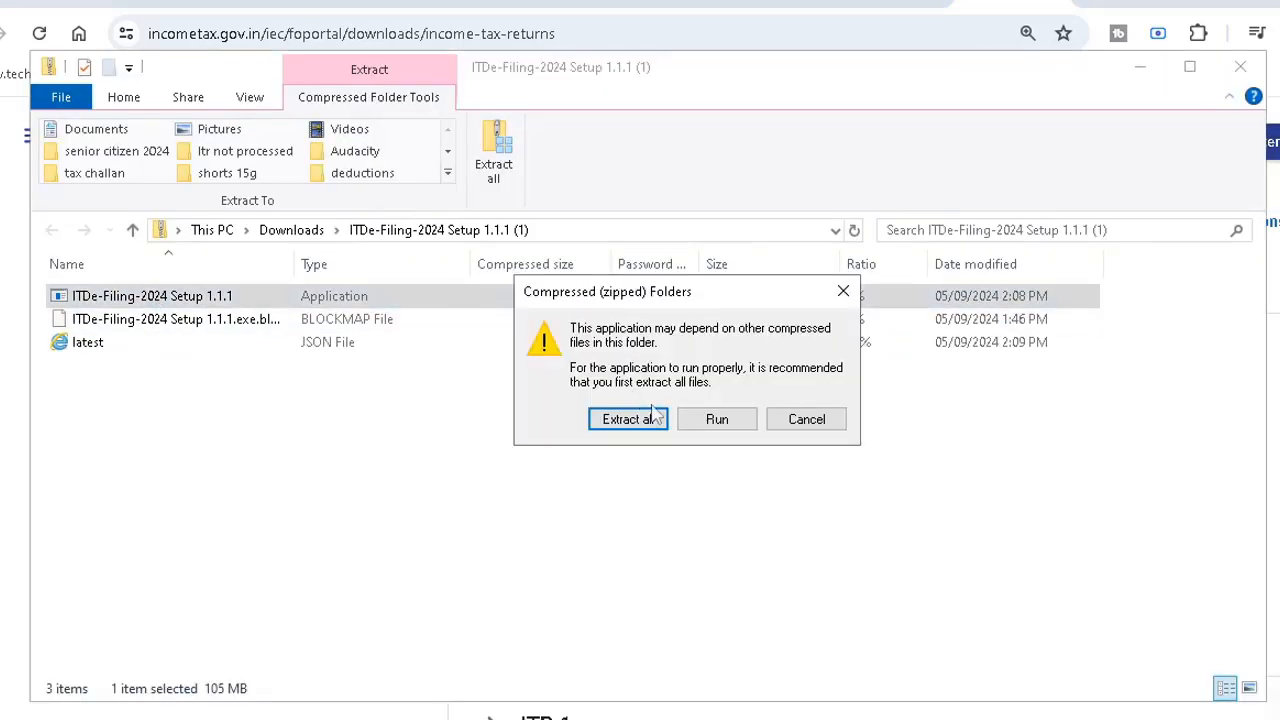
{"action": "left_click", "coordinate": [625, 419]}
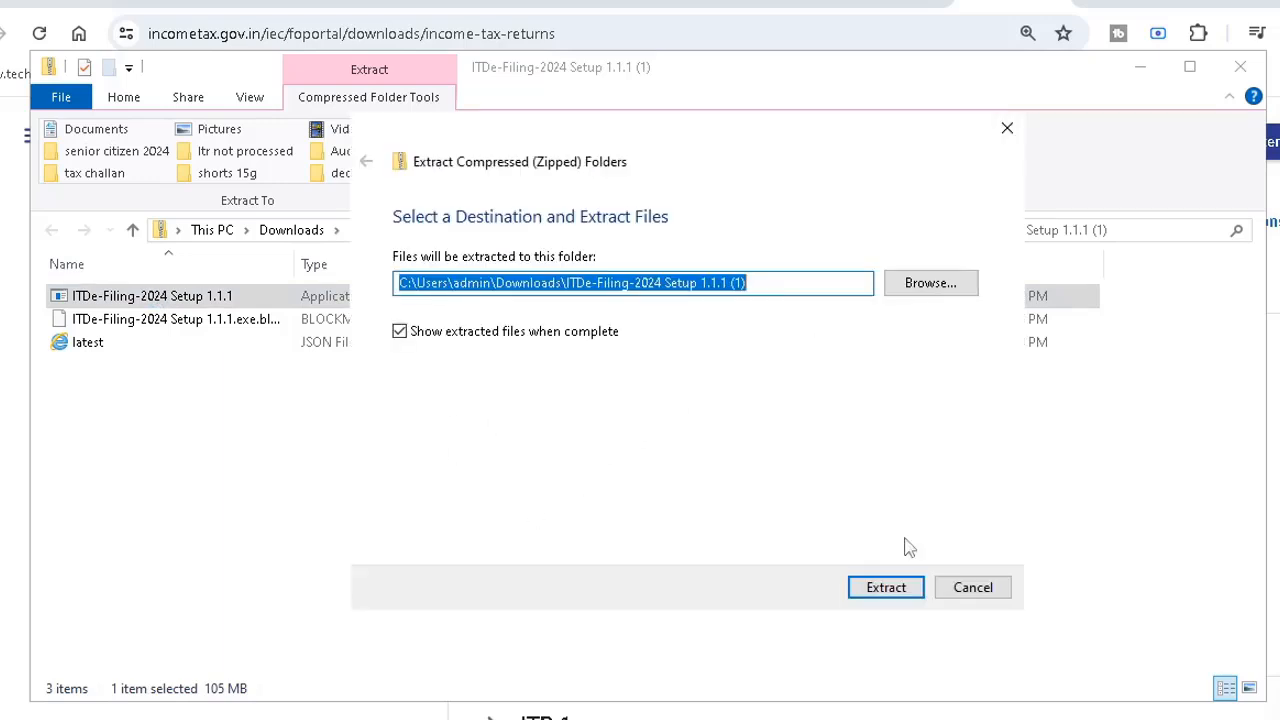
{"action": "left_click", "coordinate": [882, 595]}
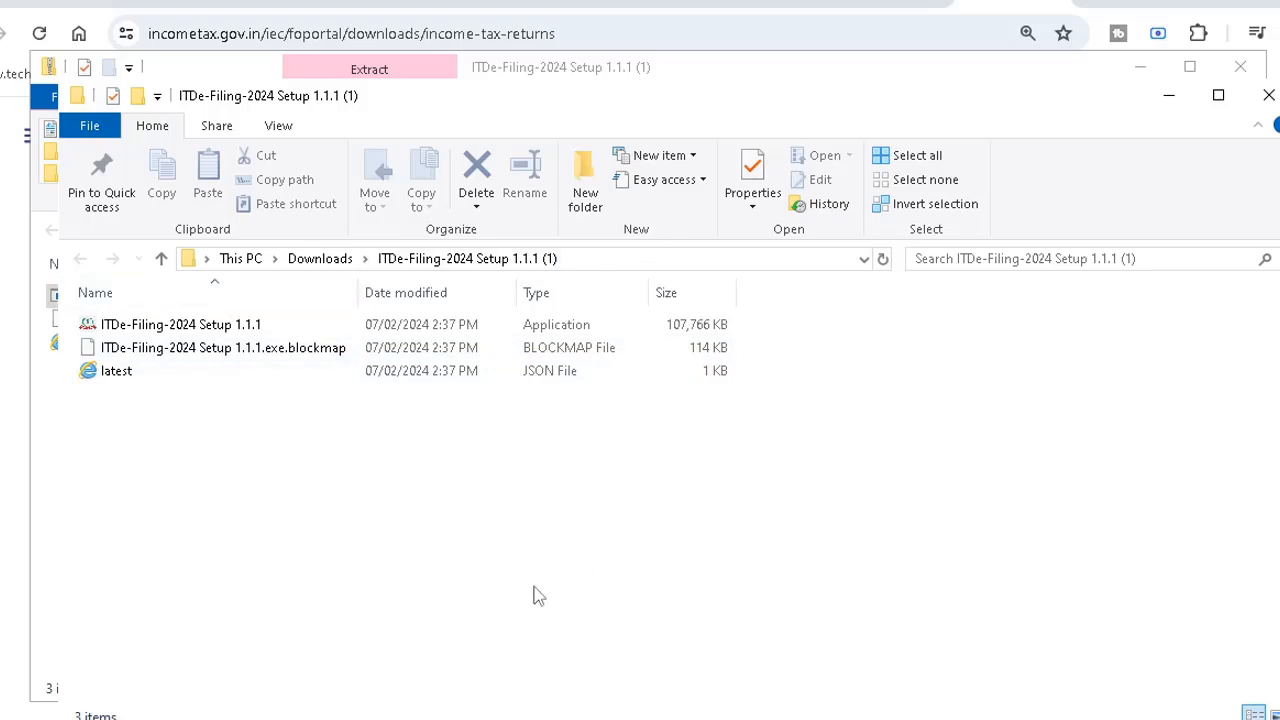
Step: Run the extracted ITDe-Filing-2024 Setup 1.1.1 application and continue into the ITR 1 - 4 Desktop Utility
{"action": "double_click", "coordinate": [181, 328]}
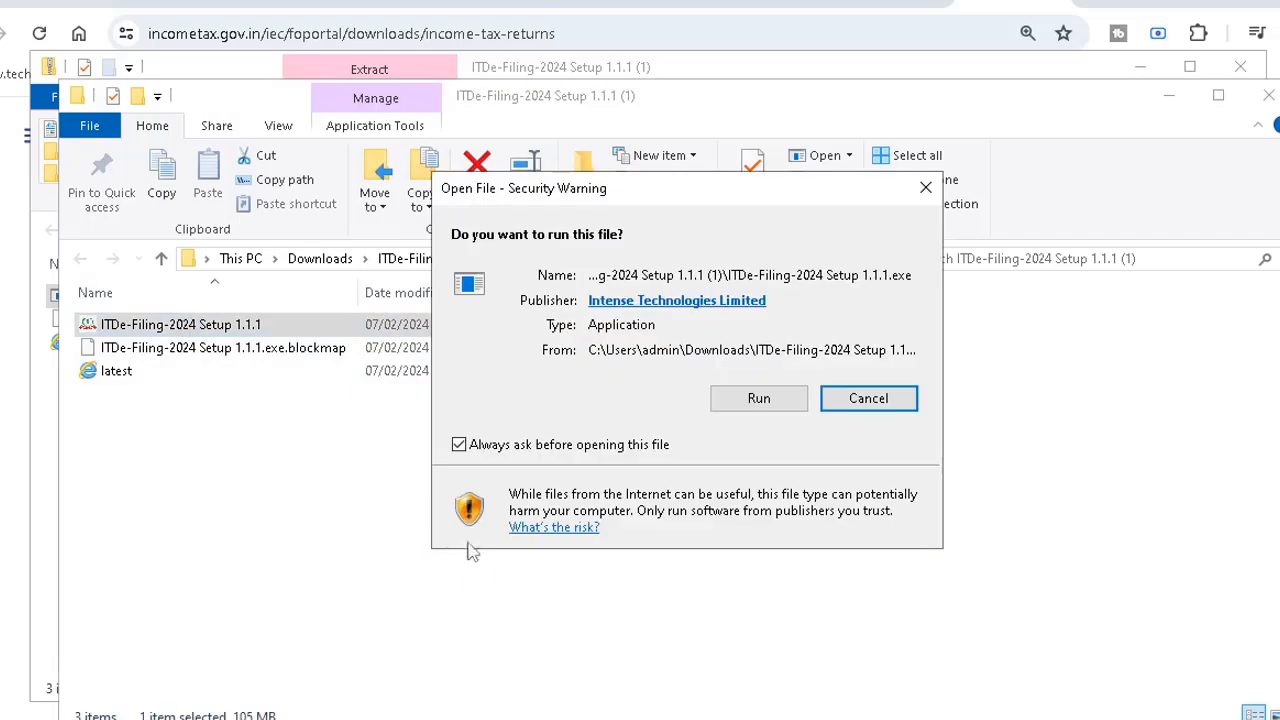
{"action": "left_click", "coordinate": [758, 399]}
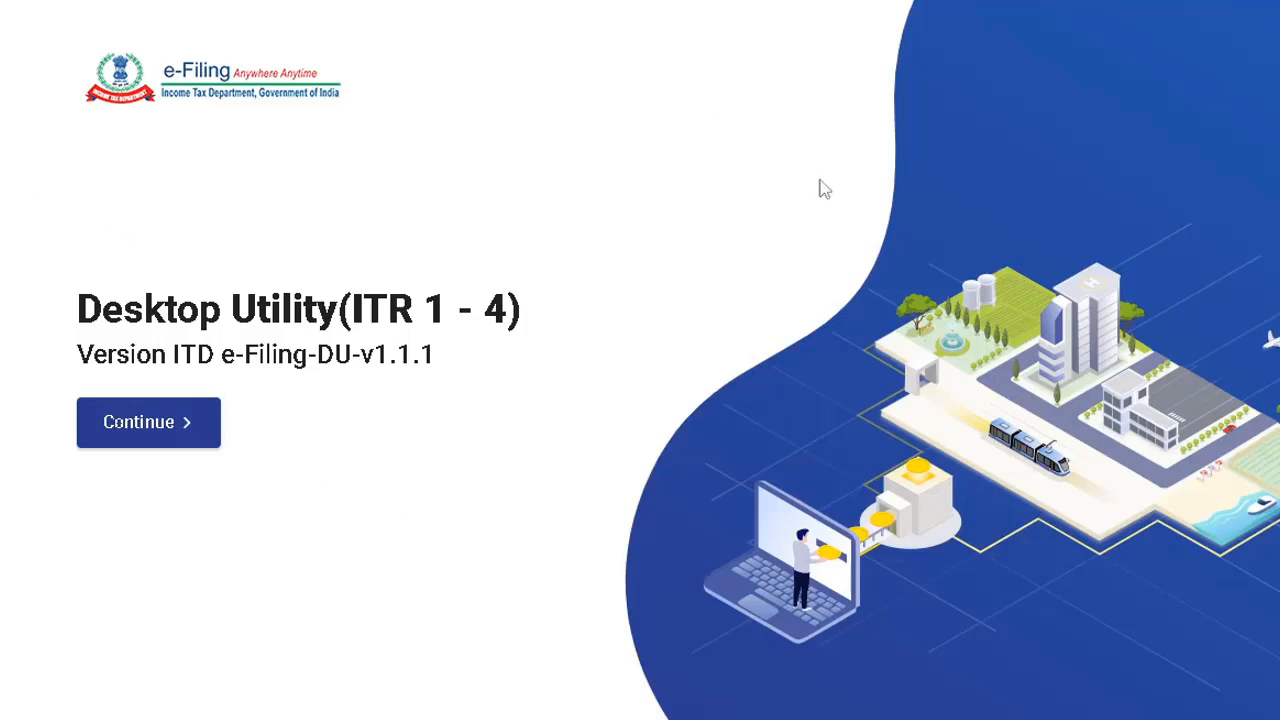
{"action": "left_click", "coordinate": [154, 433]}
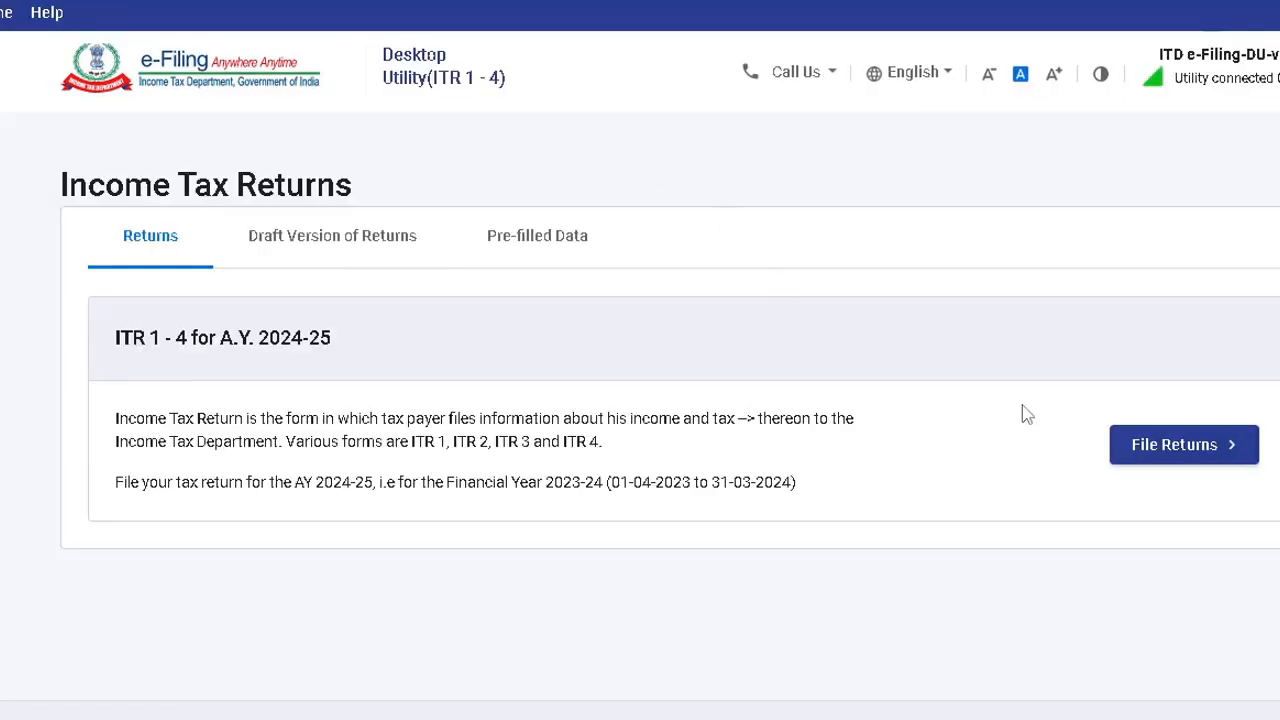
Step: Start filing returns for A.Y. 2024-25 with the option to import a draft ITR filled online or JSON generated from the Excel/HTML utility
{"action": "left_click", "coordinate": [1183, 447]}
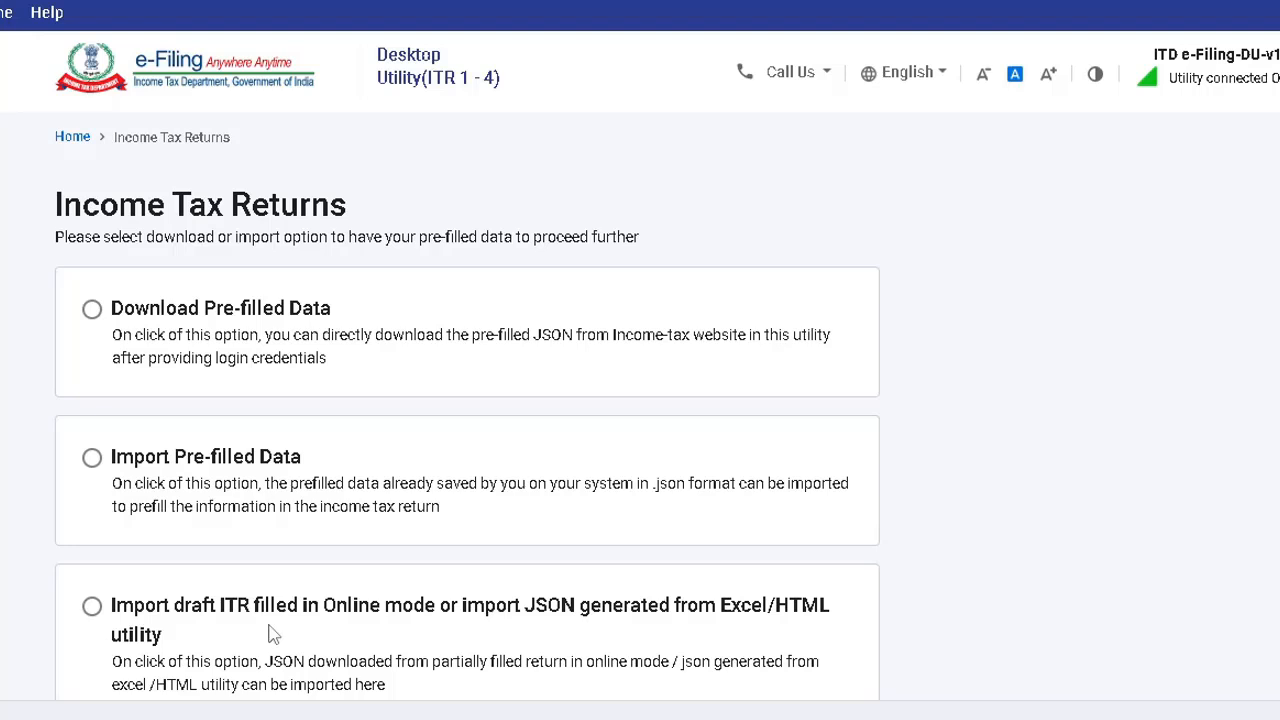
{"action": "left_click", "coordinate": [193, 622]}
{"action": "scroll", "coordinate": [467, 406], "scroll_direction": "down", "scroll_amount": 3}
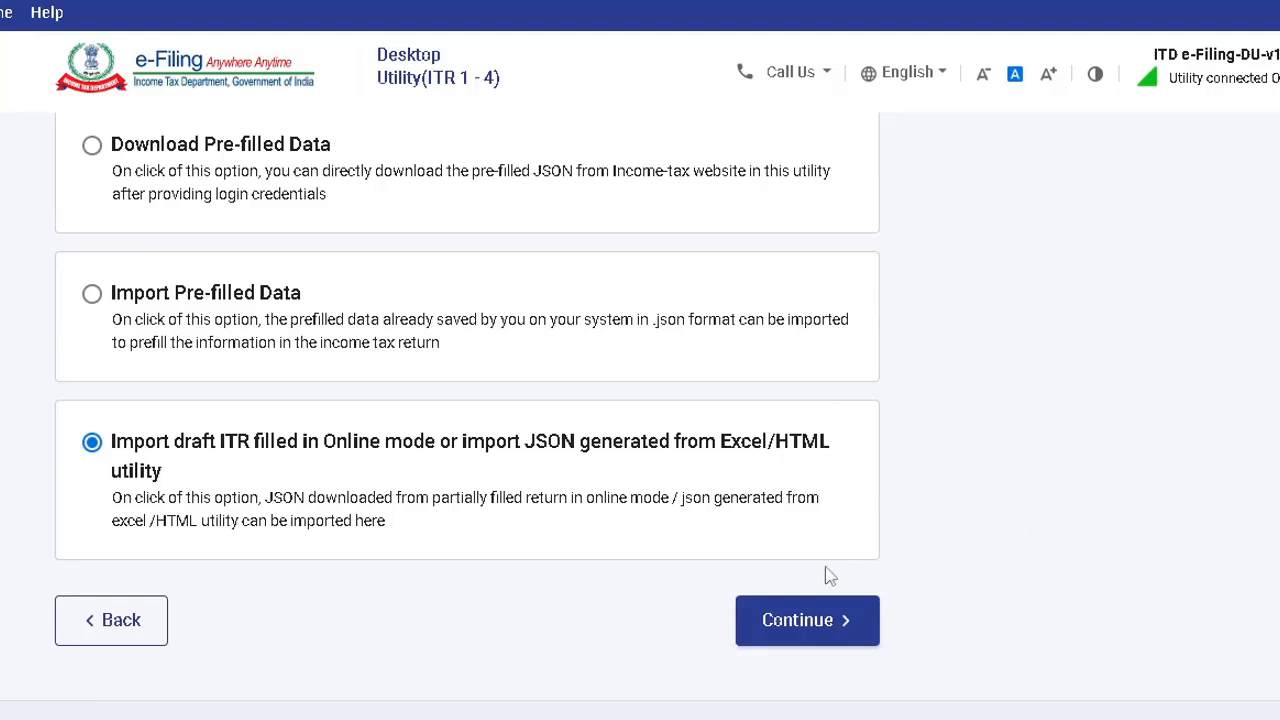
{"action": "left_click", "coordinate": [791, 622]}
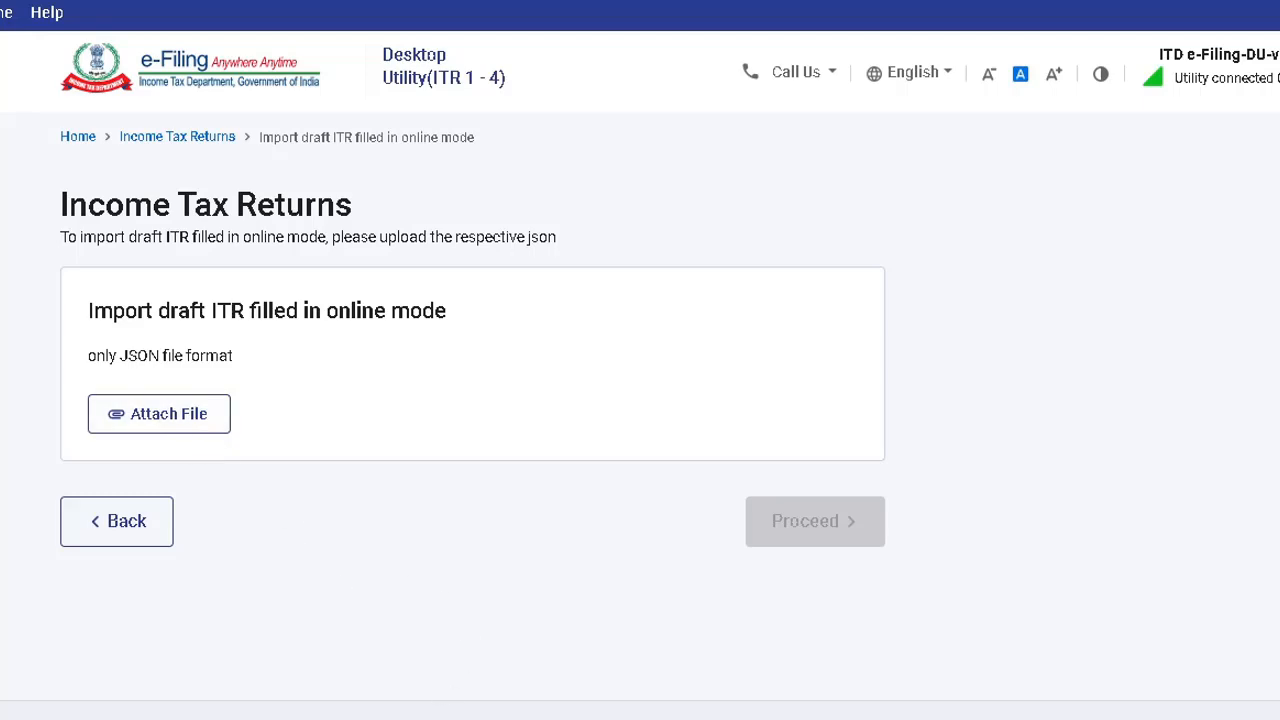
Step: Switch to the browser and examine the online ITR-2 Schedules Summary, including the option to download the JSON filled so far
{"action": "mouse_move", "coordinate": [388, 719]}
{"action": "left_click", "coordinate": [400, 625]}
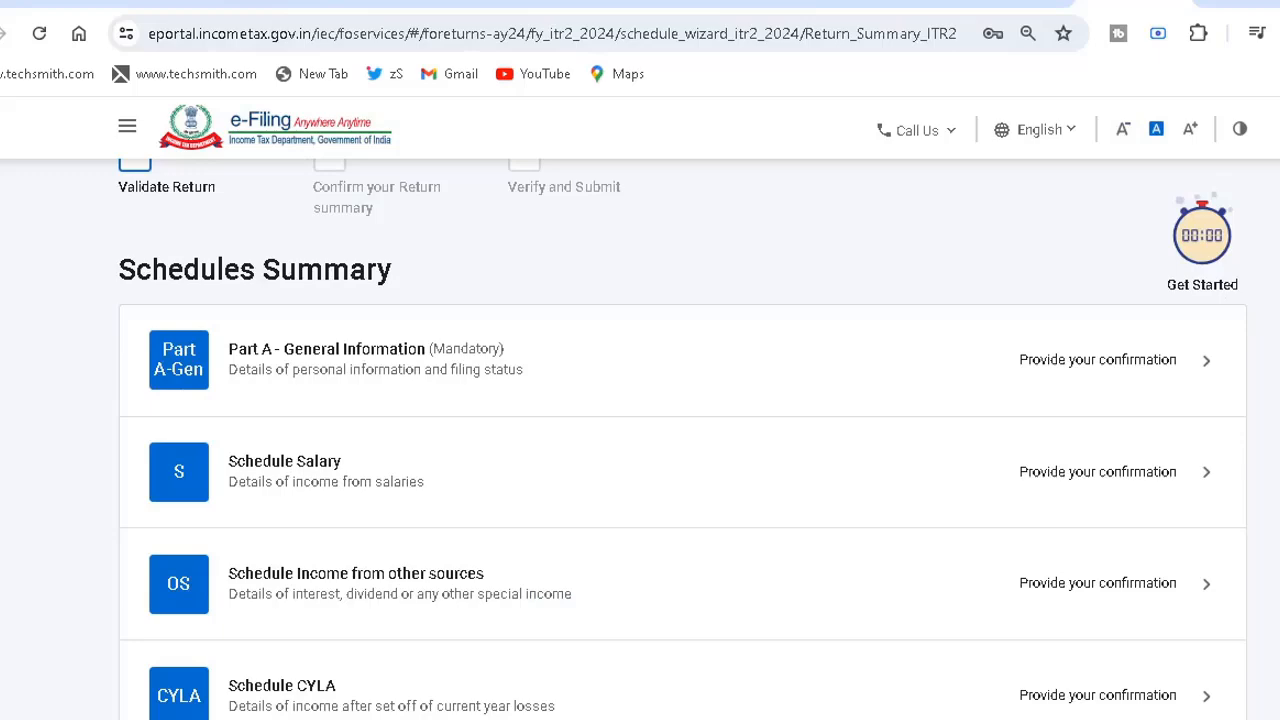
{"action": "scroll", "coordinate": [683, 440], "scroll_direction": "down", "scroll_amount": 7}
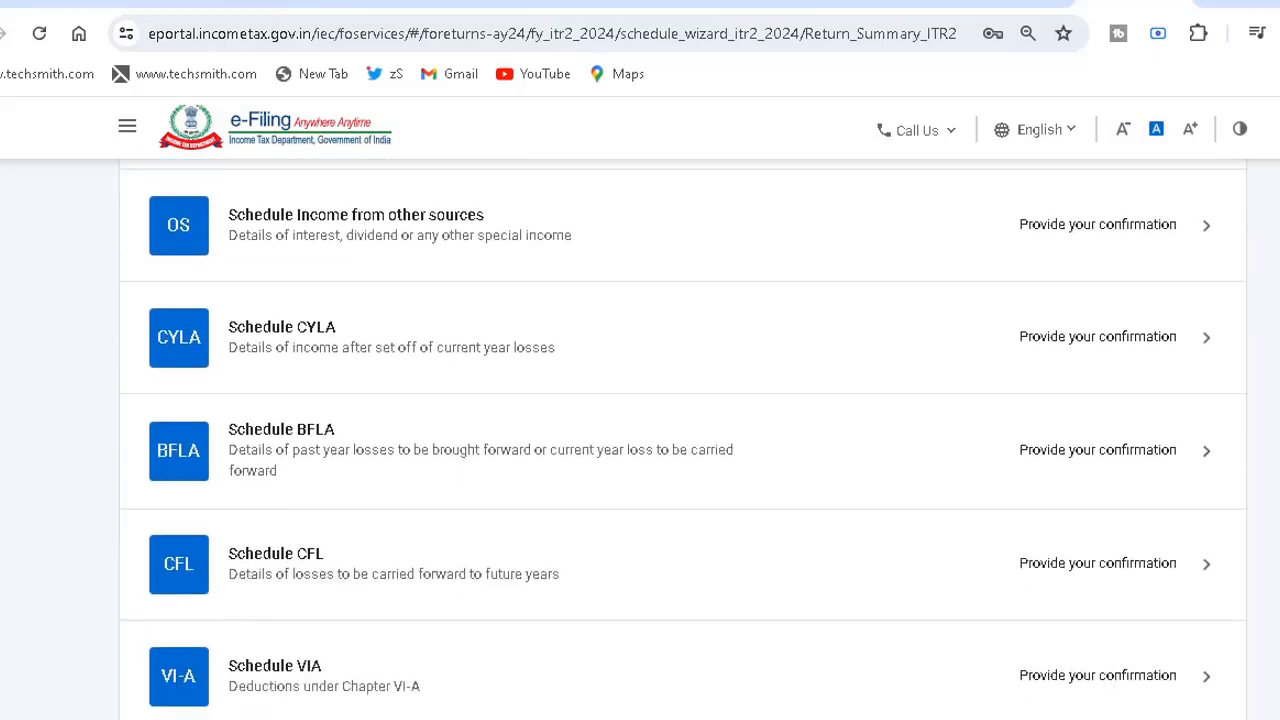
{"action": "scroll", "coordinate": [683, 440], "scroll_direction": "down", "scroll_amount": 3}
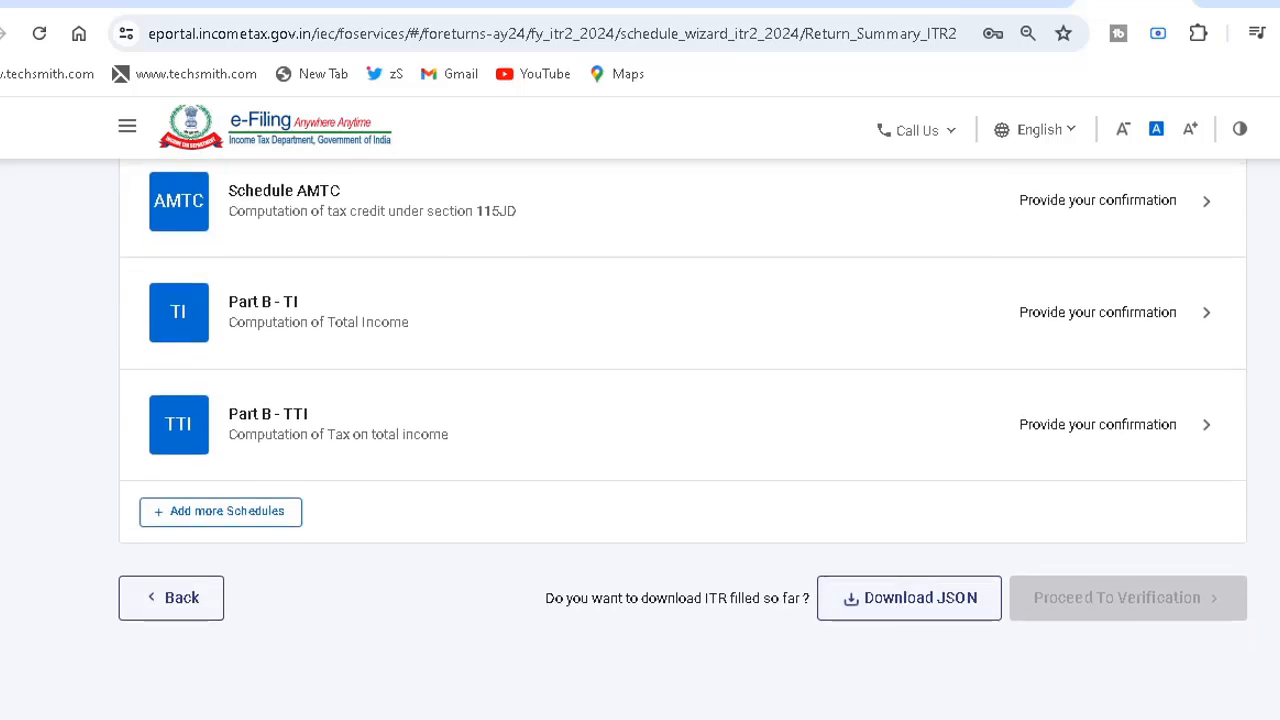
{"action": "scroll", "coordinate": [683, 440], "scroll_direction": "up", "scroll_amount": 7}
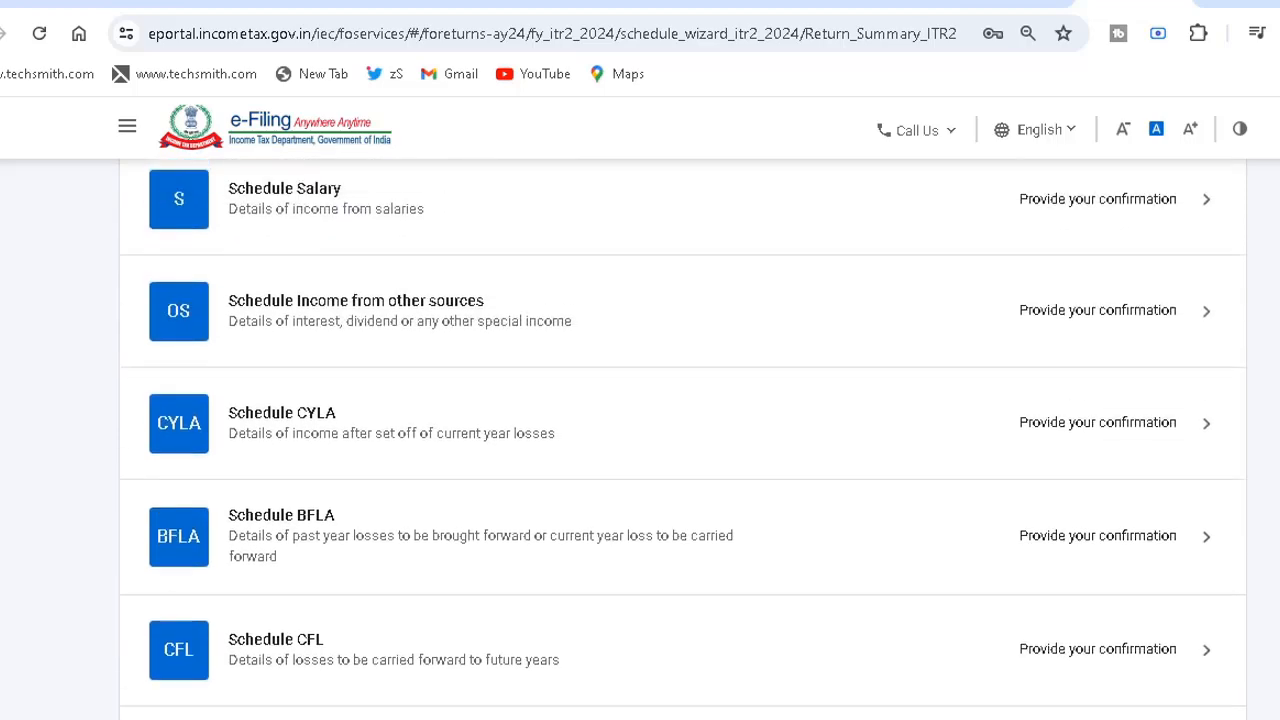
{"action": "scroll", "coordinate": [908, 288], "scroll_direction": "up", "scroll_amount": 3}
{"action": "scroll", "coordinate": [908, 288], "scroll_direction": "down", "scroll_amount": 2}
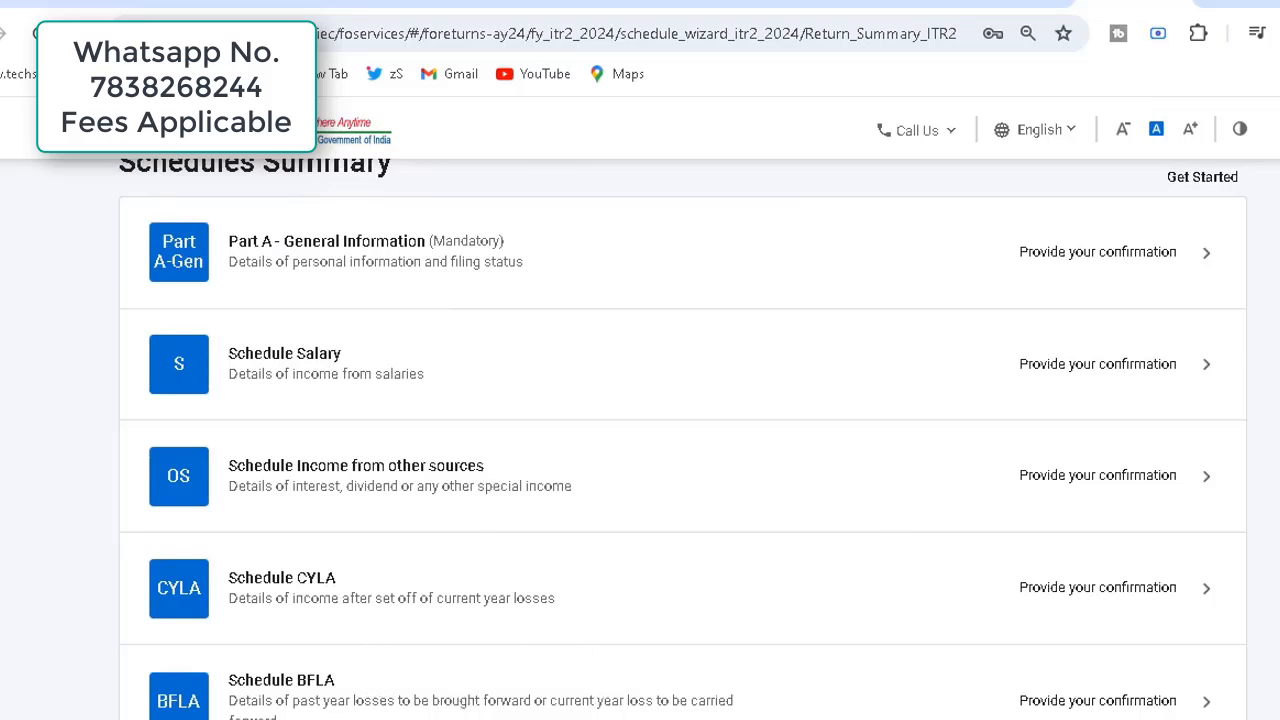
{"action": "scroll", "coordinate": [640, 440], "scroll_direction": "down", "scroll_amount": 10}
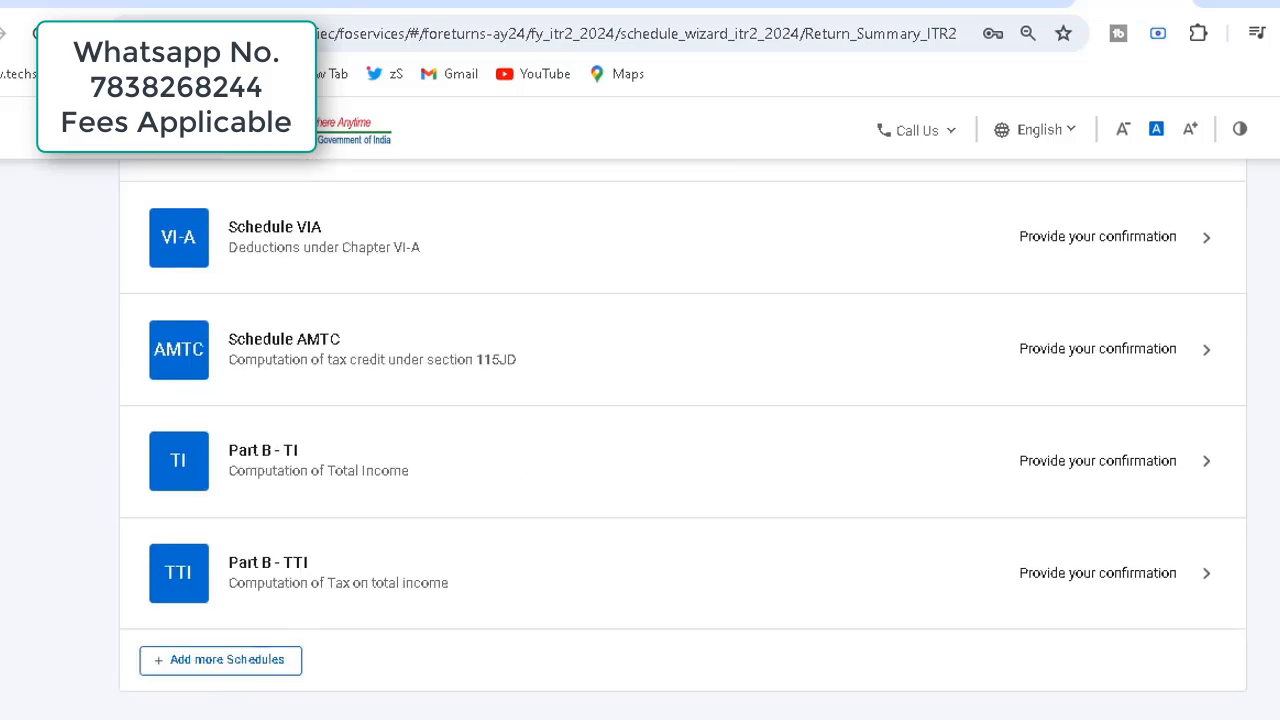
{"action": "scroll", "coordinate": [640, 440], "scroll_direction": "down", "scroll_amount": 3}
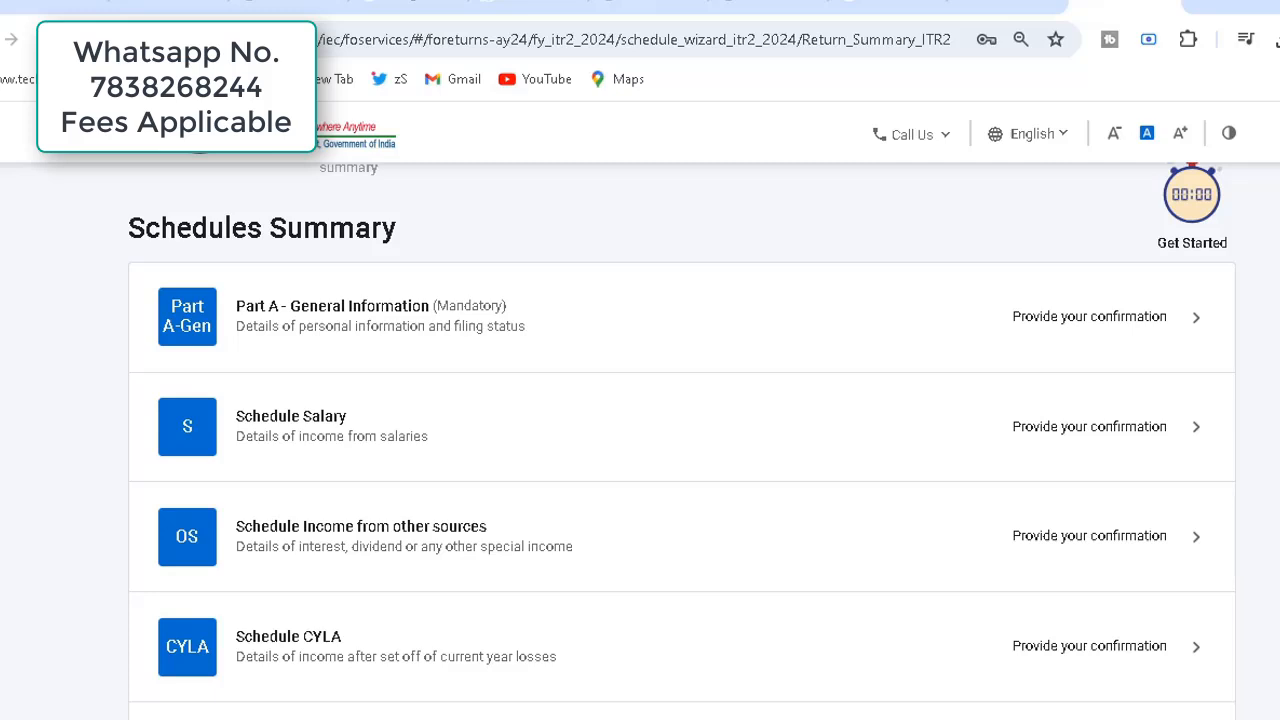
{"action": "scroll", "coordinate": [680, 440], "scroll_direction": "down", "scroll_amount": 10}
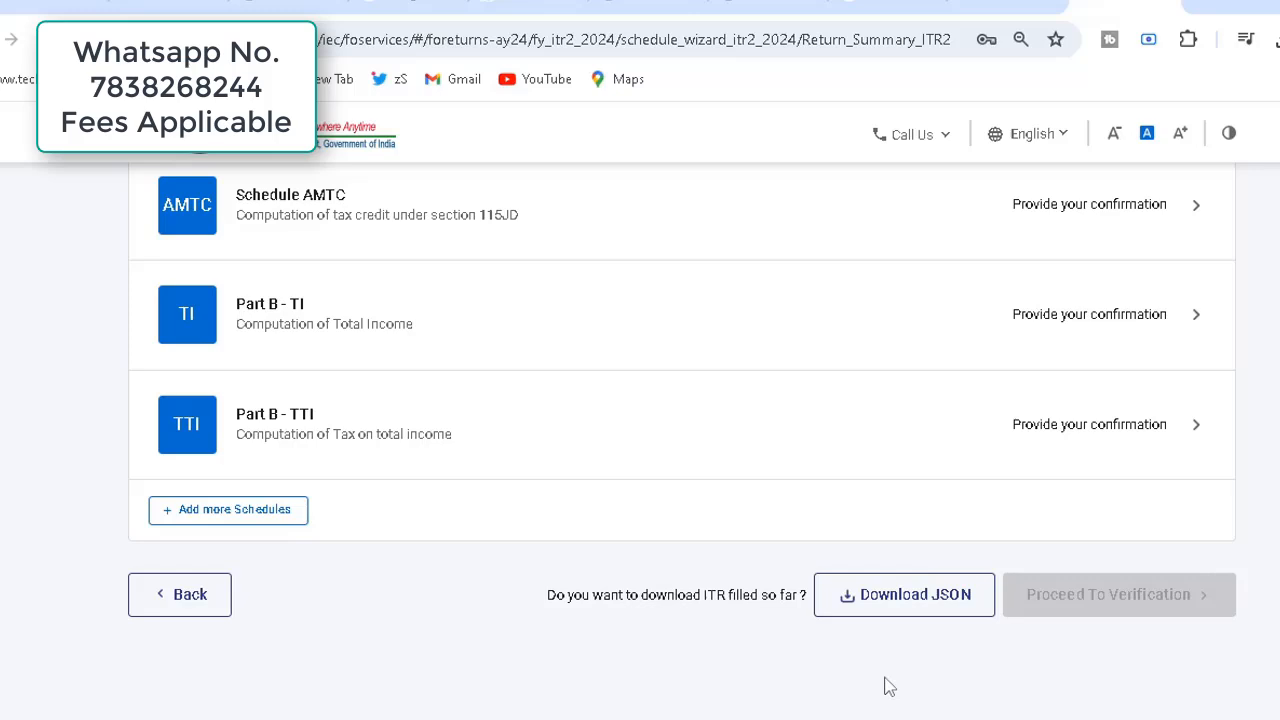
{"action": "scroll", "coordinate": [884, 687], "scroll_direction": "down", "scroll_amount": 2}
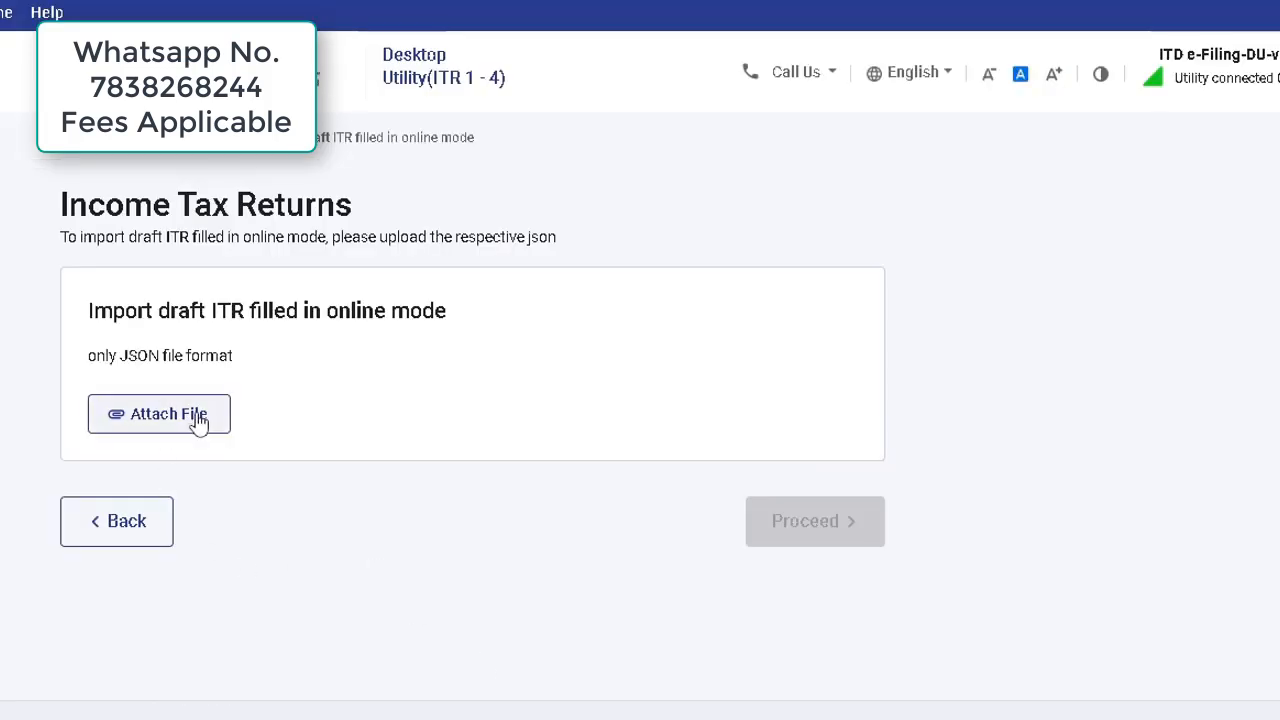
Step: In the desktop utility, attach the draft return JSON file from Downloads and open the draft versions of returns
{"action": "left_click", "coordinate": [199, 422]}
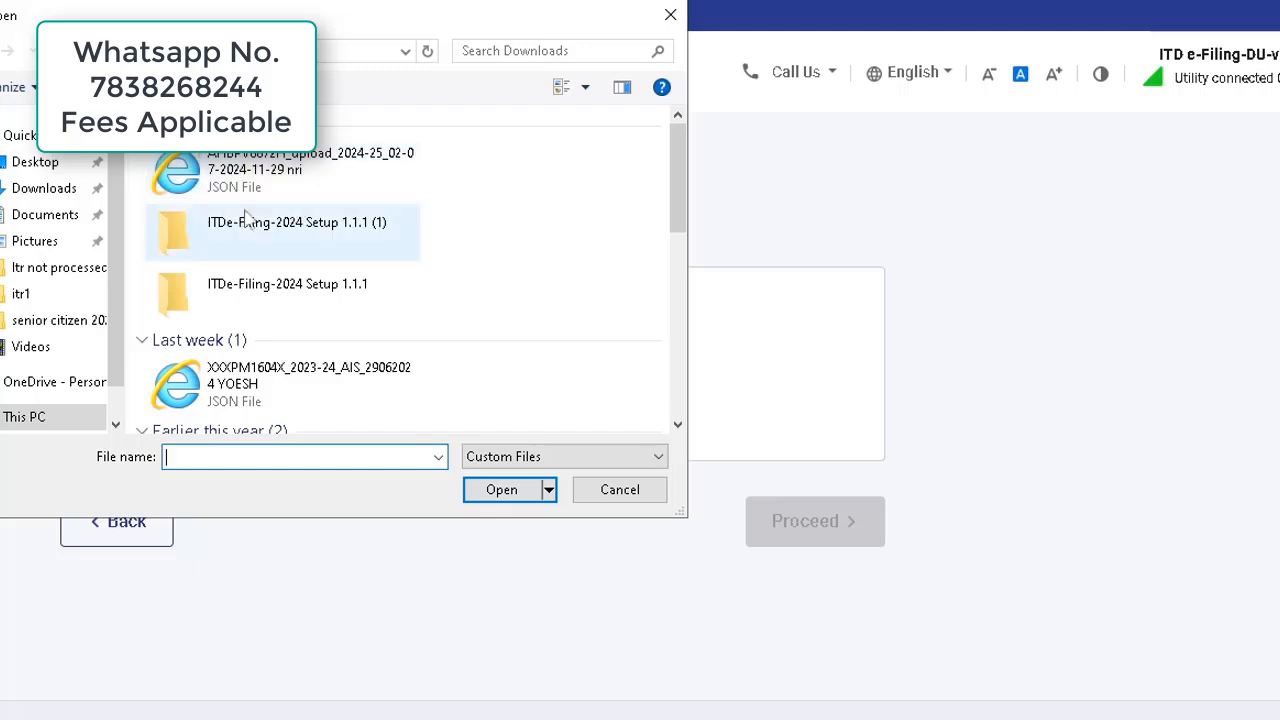
{"action": "double_click", "coordinate": [317, 183]}
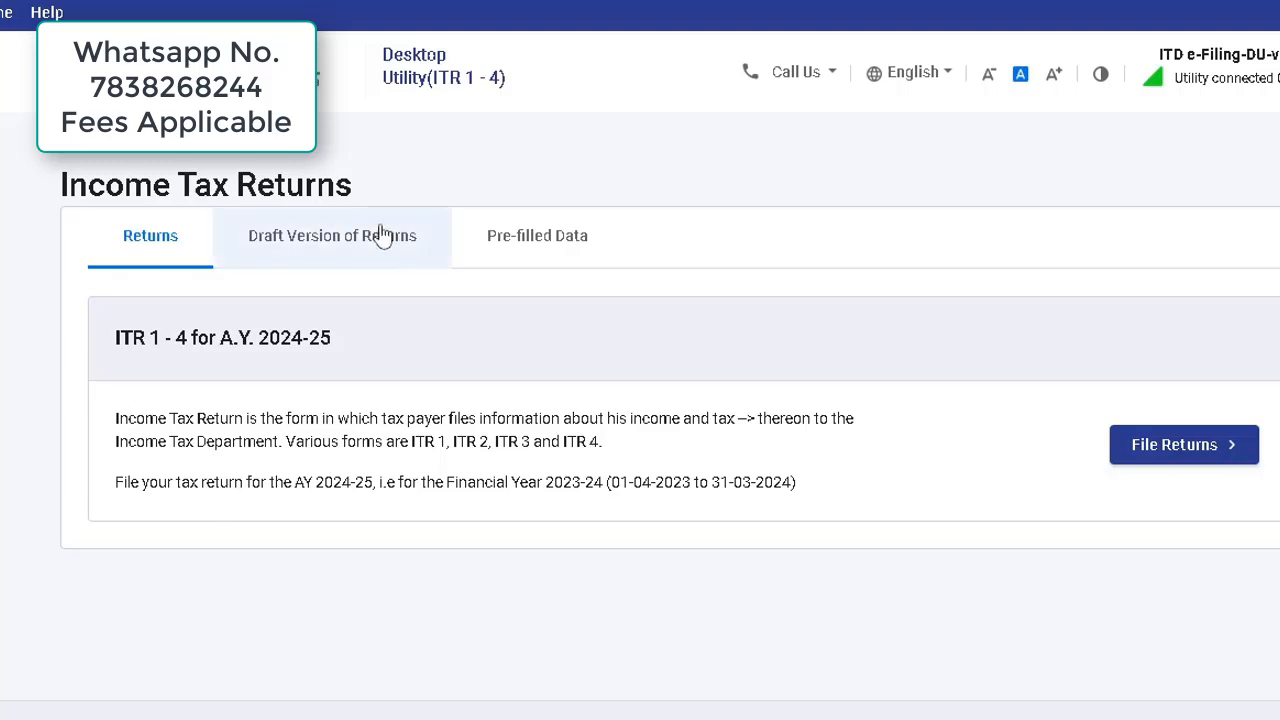
{"action": "left_click", "coordinate": [335, 250]}
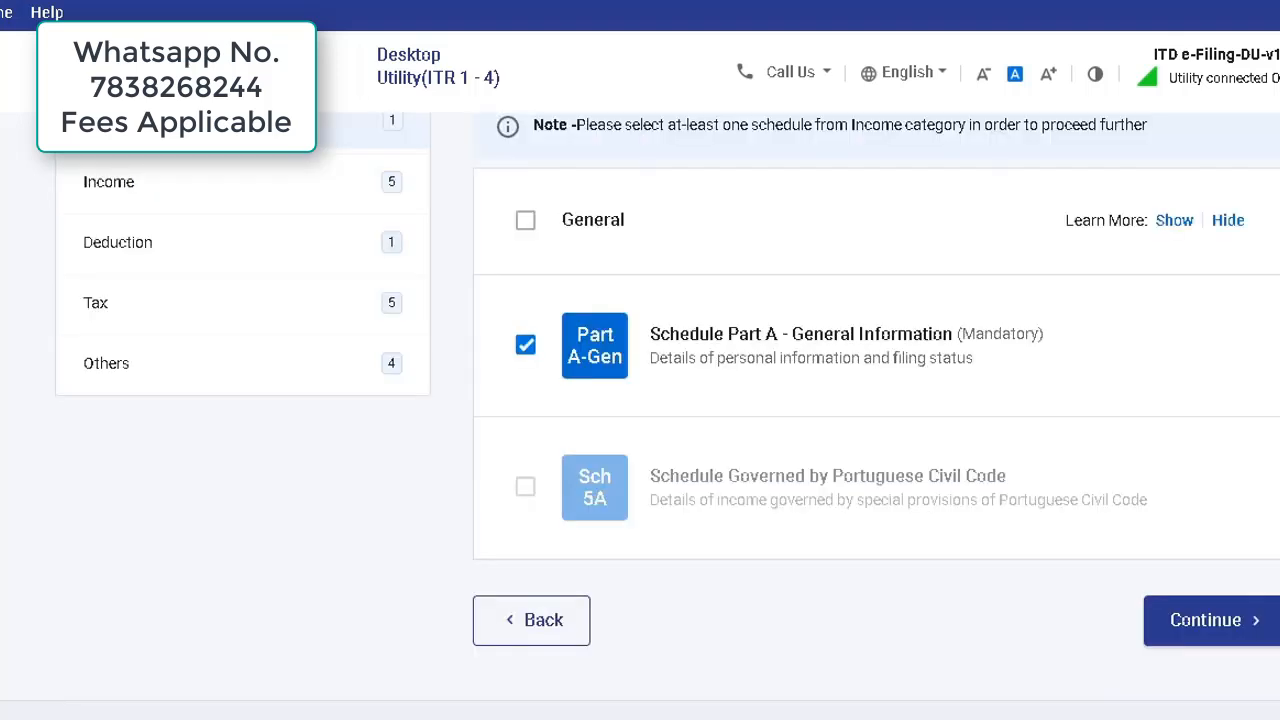
Step: Check the preselected schedules of the ITR-2 draft and proceed with them through the schedule quiz to the Schedules Summary
{"action": "scroll", "coordinate": [667, 403], "scroll_direction": "up", "scroll_amount": 3}
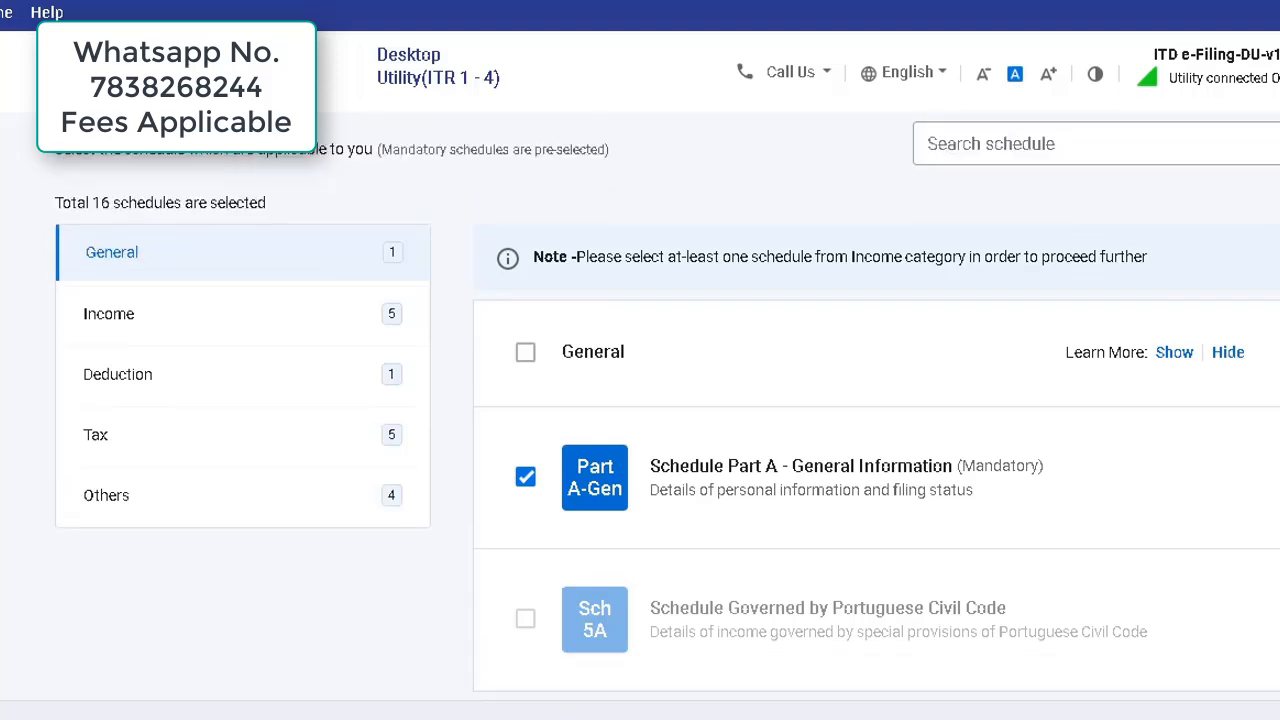
{"action": "scroll", "coordinate": [667, 403], "scroll_direction": "down", "scroll_amount": 3}
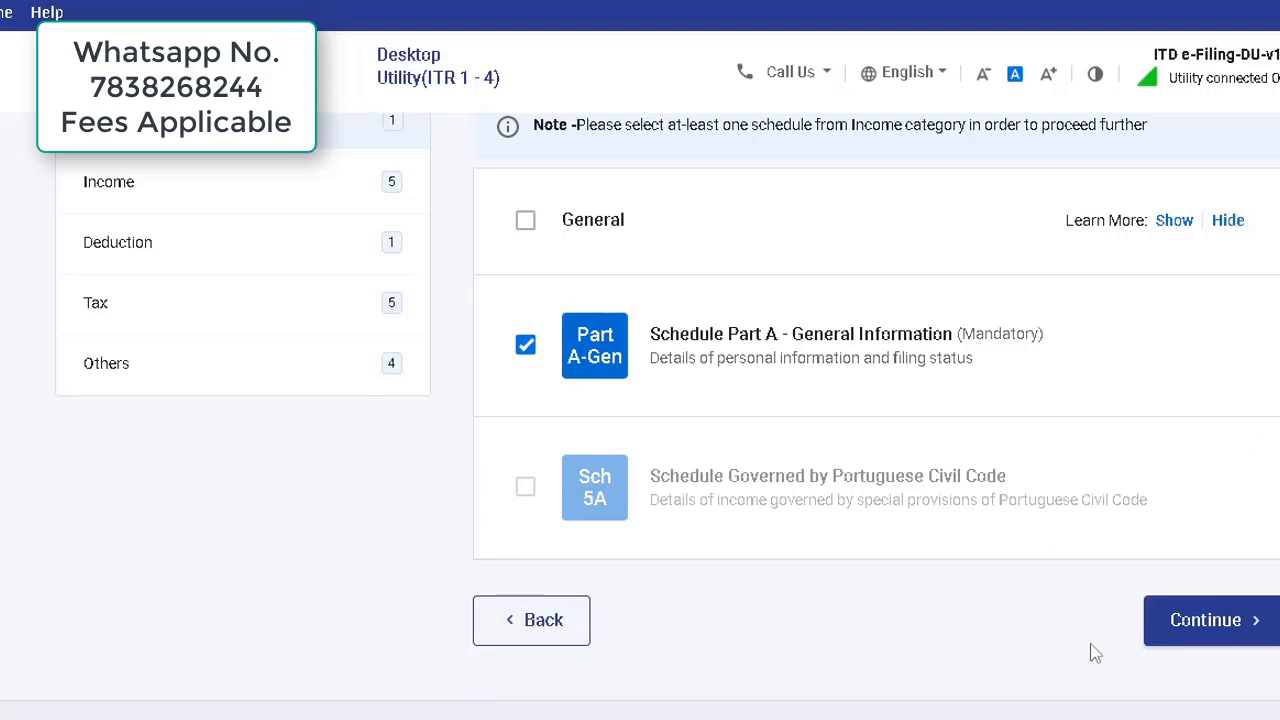
{"action": "left_click", "coordinate": [1222, 625]}
{"action": "left_click", "coordinate": [908, 492]}
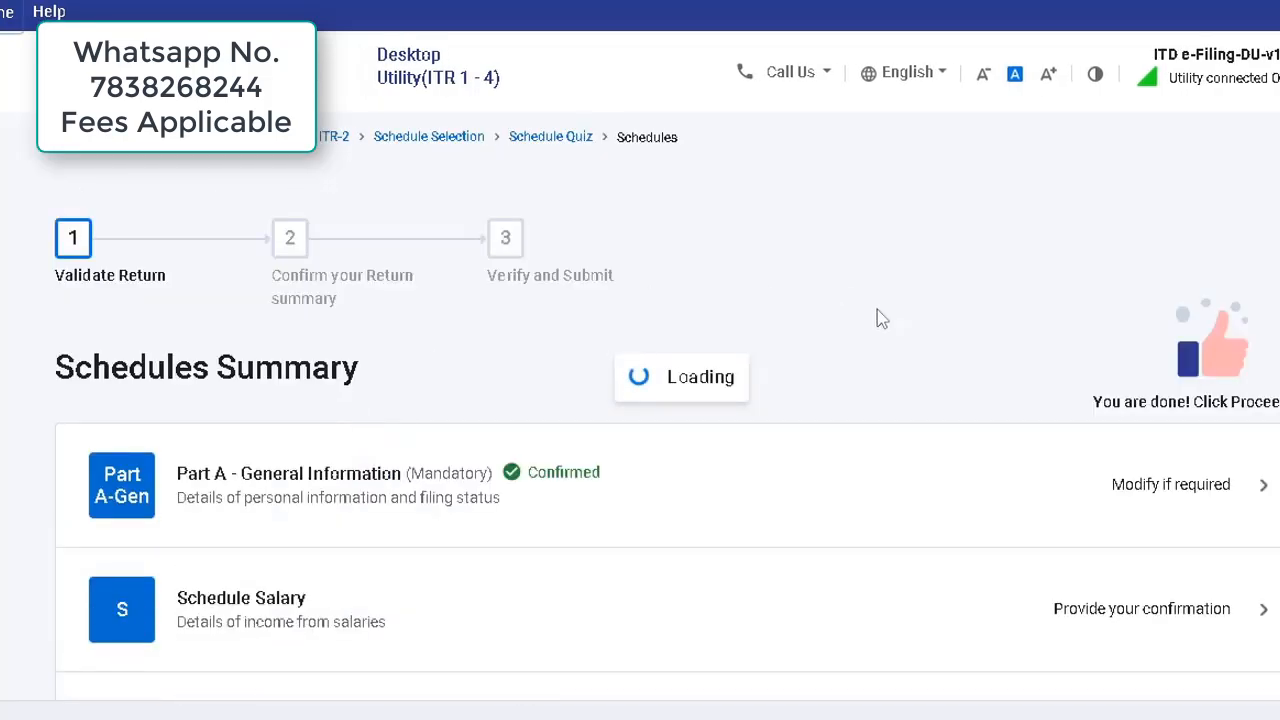
Step: Examine the Schedules Summary of the imported ITR-2 draft, checking which schedules are confirmed and which still need confirmation
{"action": "scroll", "coordinate": [886, 329], "scroll_direction": "down", "scroll_amount": 2}
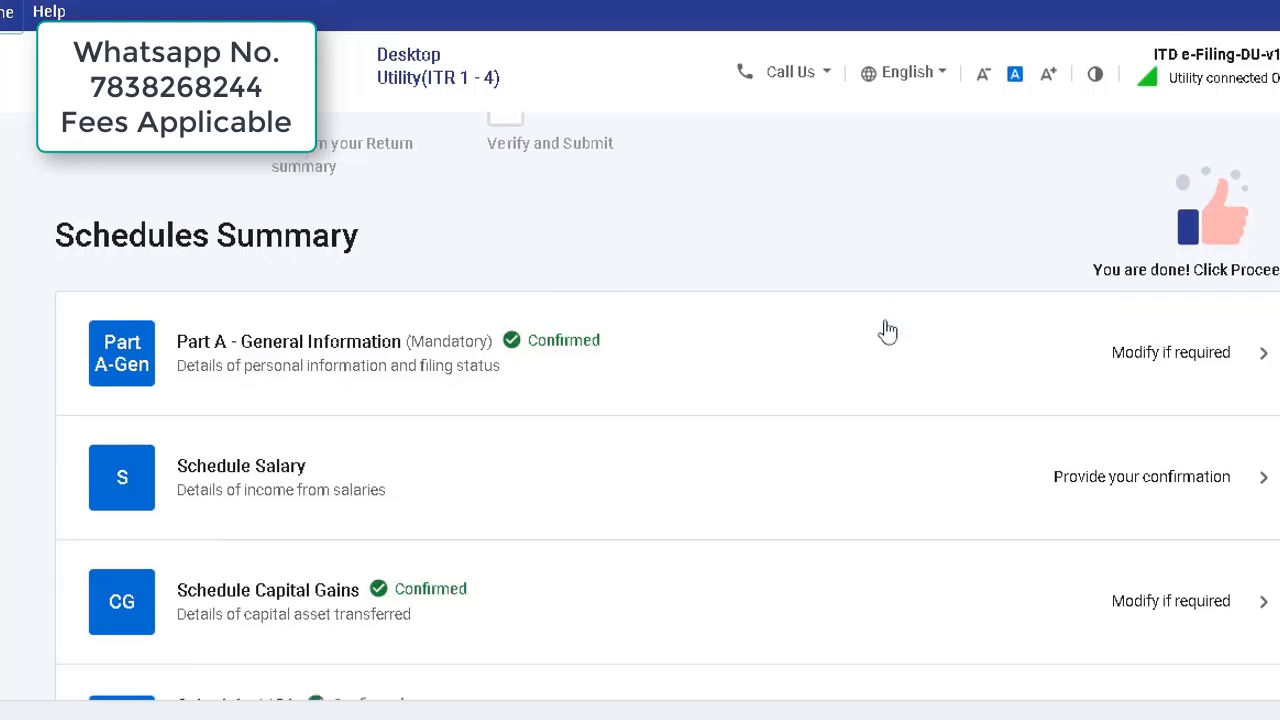
{"action": "scroll", "coordinate": [886, 329], "scroll_direction": "down", "scroll_amount": 5}
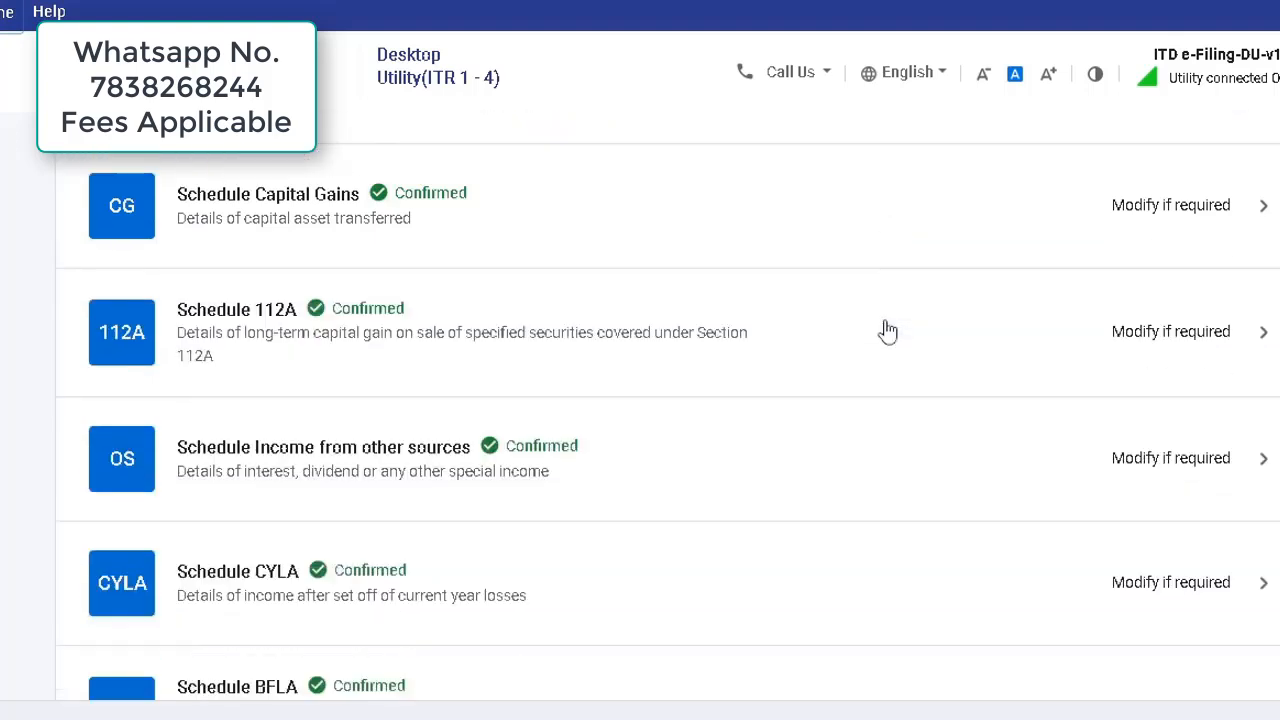
{"action": "scroll", "coordinate": [886, 329], "scroll_direction": "up", "scroll_amount": 2}
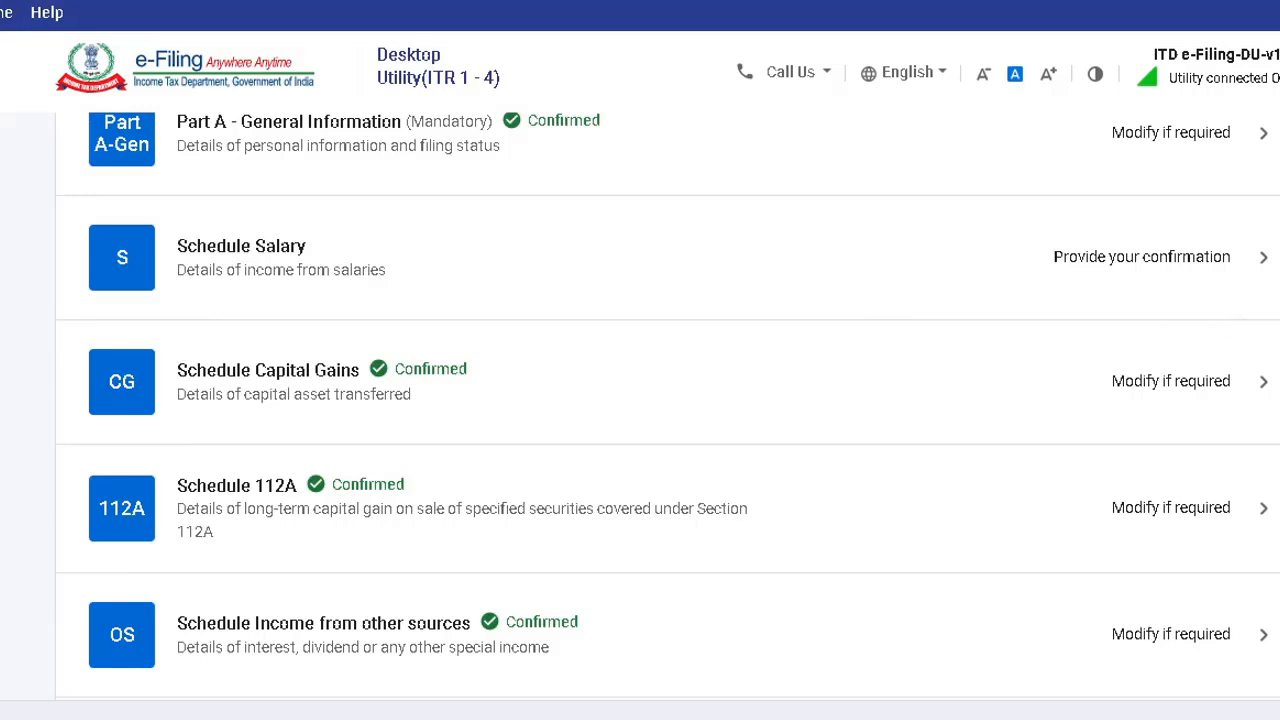
{"action": "scroll", "coordinate": [668, 406], "scroll_direction": "down", "scroll_amount": 4}
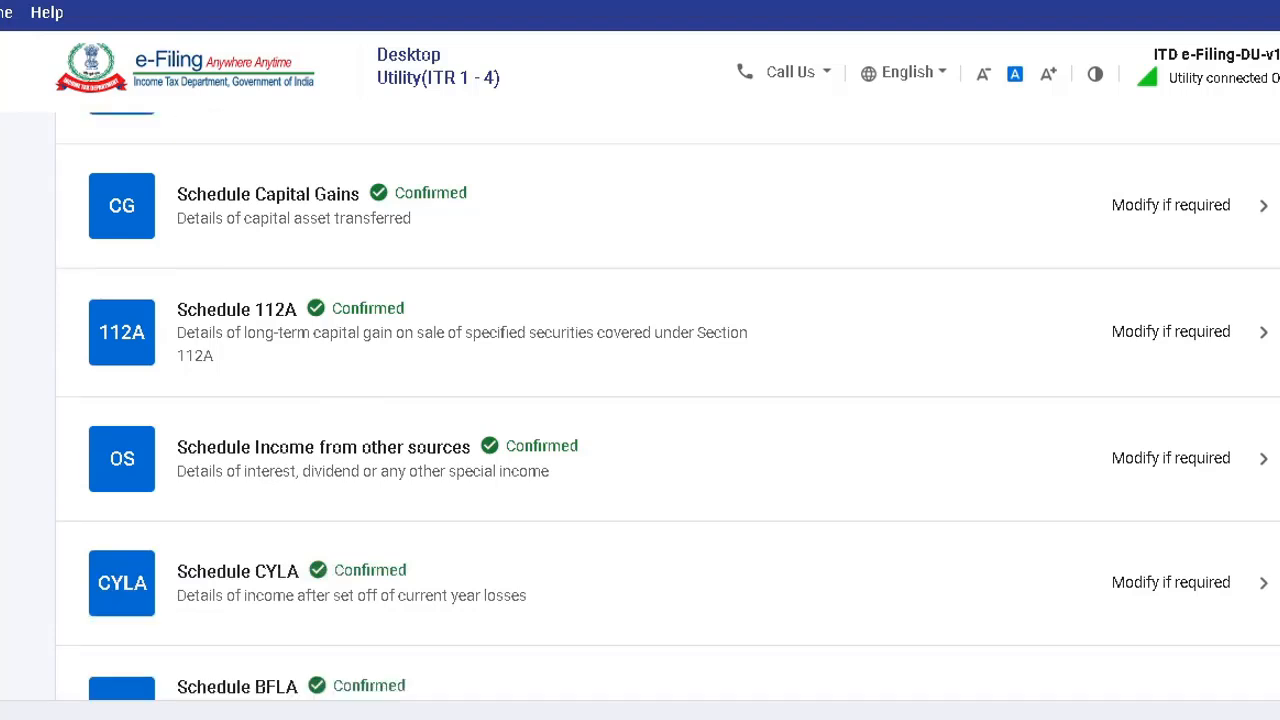
{"action": "scroll", "coordinate": [668, 406], "scroll_direction": "down", "scroll_amount": 1}
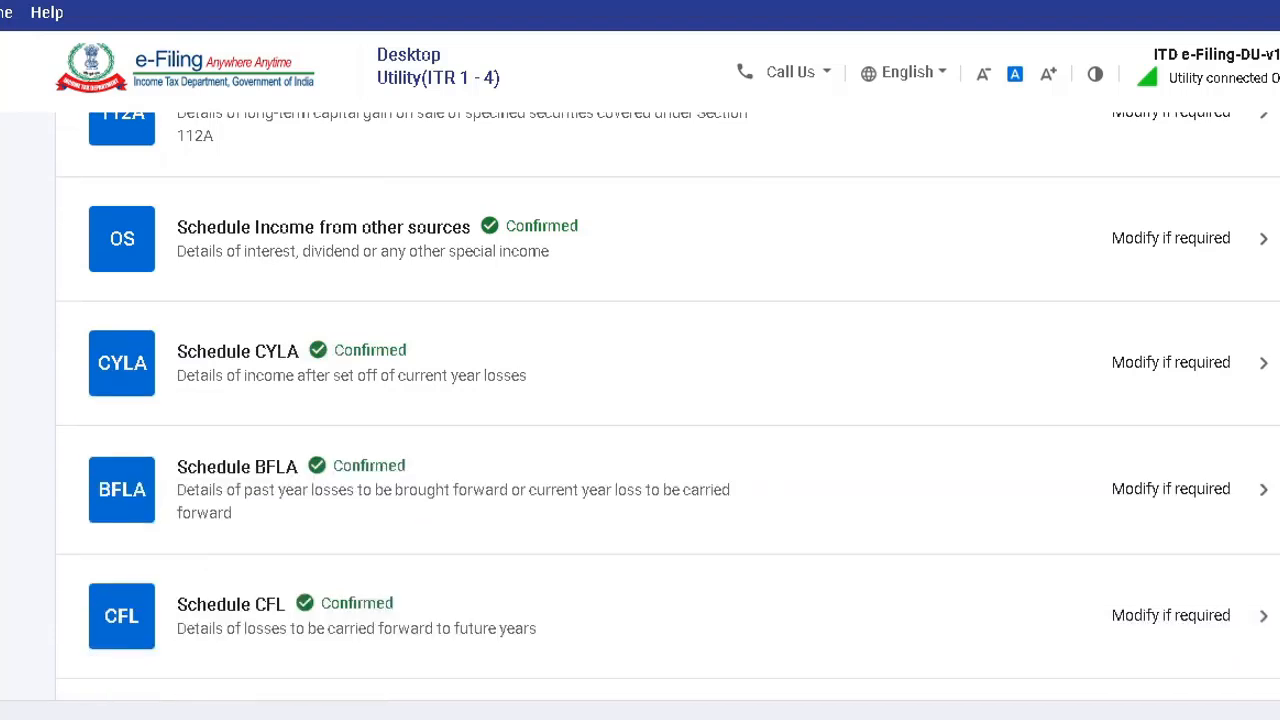
{"action": "scroll", "coordinate": [668, 406], "scroll_direction": "down", "scroll_amount": 1}
{"action": "scroll", "coordinate": [668, 406], "scroll_direction": "down", "scroll_amount": 1}
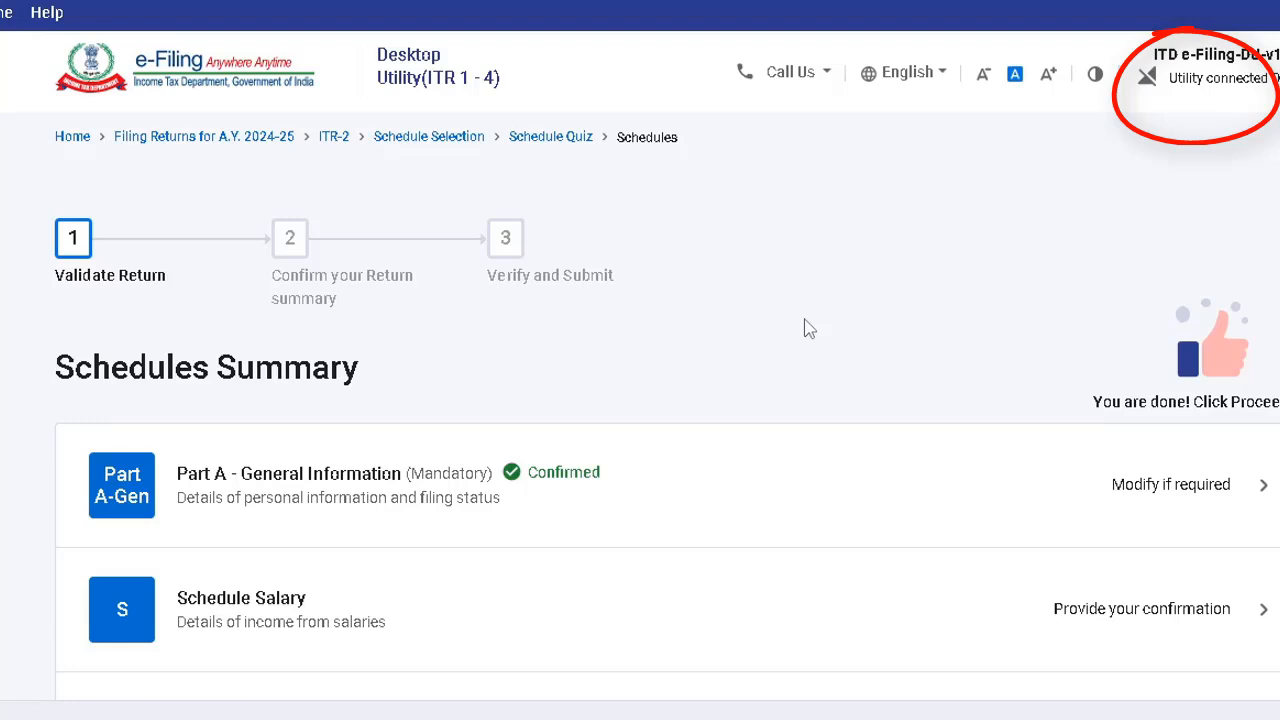
{"action": "scroll", "coordinate": [808, 329], "scroll_direction": "down", "scroll_amount": 4}
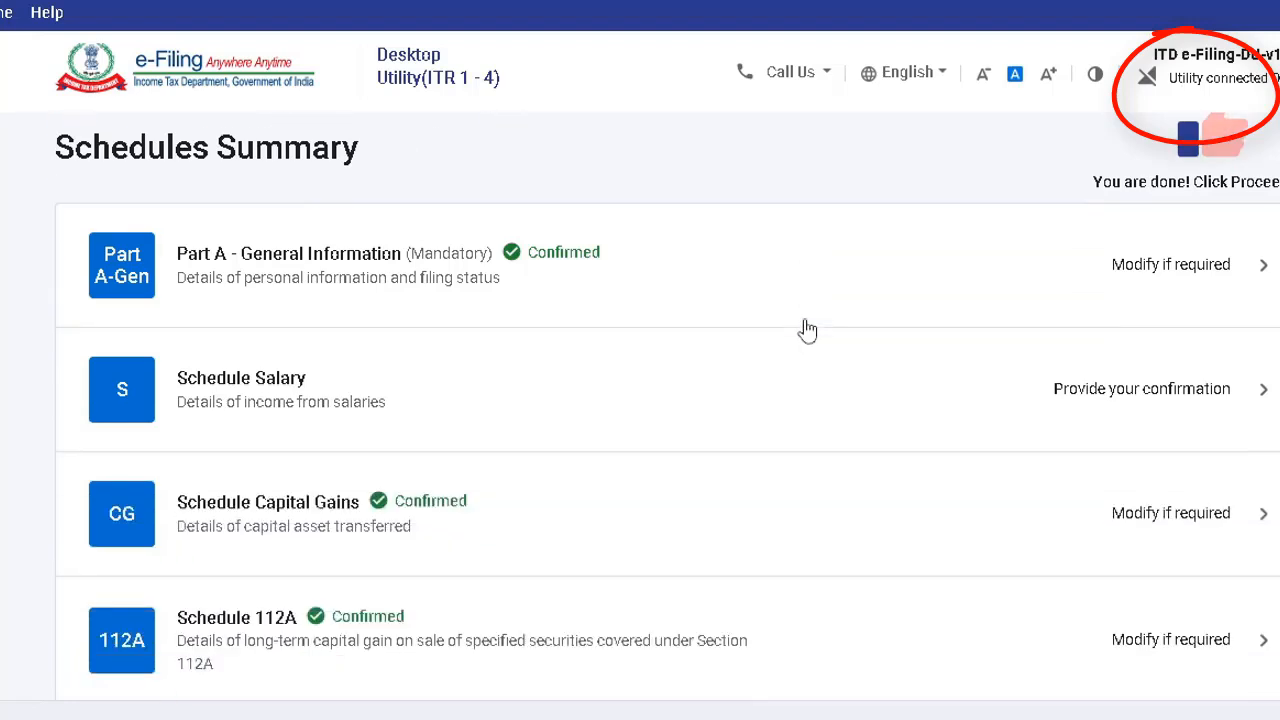
{"action": "scroll", "coordinate": [808, 329], "scroll_direction": "up", "scroll_amount": 1}
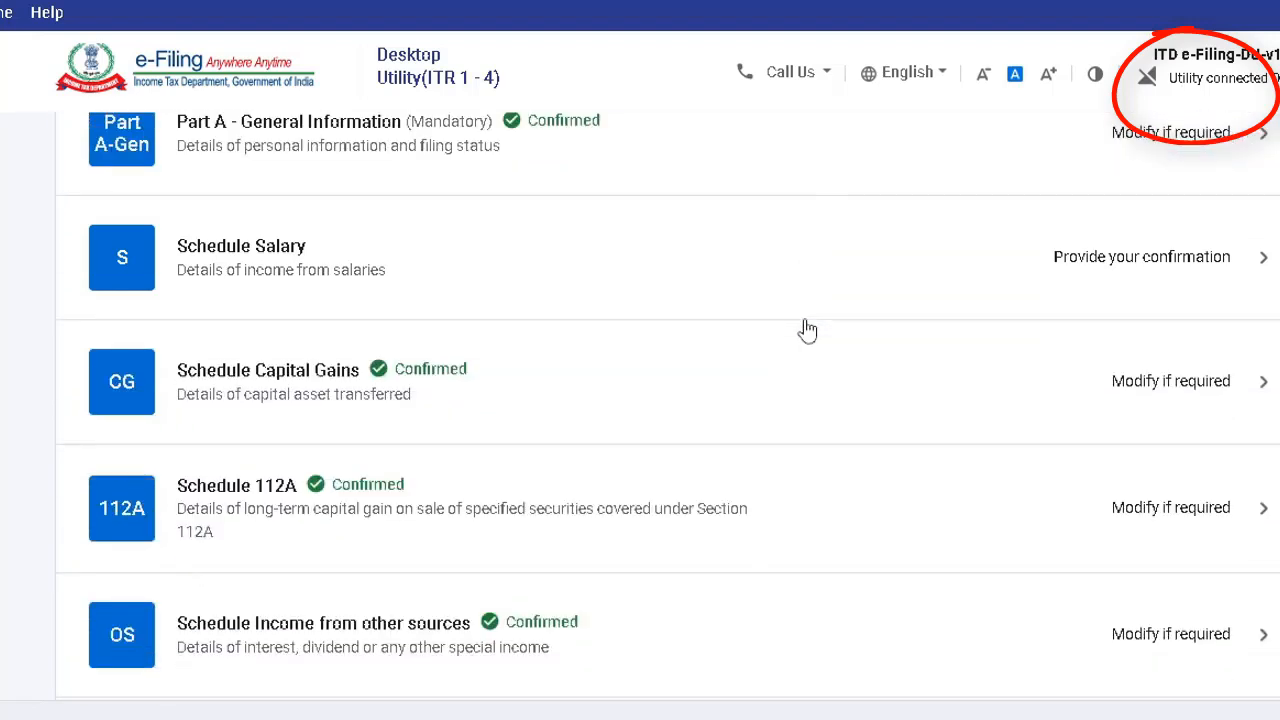
Step: Open Schedule Salary, check its items through the income chargeable under Salaries, and return to the schedules without confirming
{"action": "left_click", "coordinate": [452, 281]}
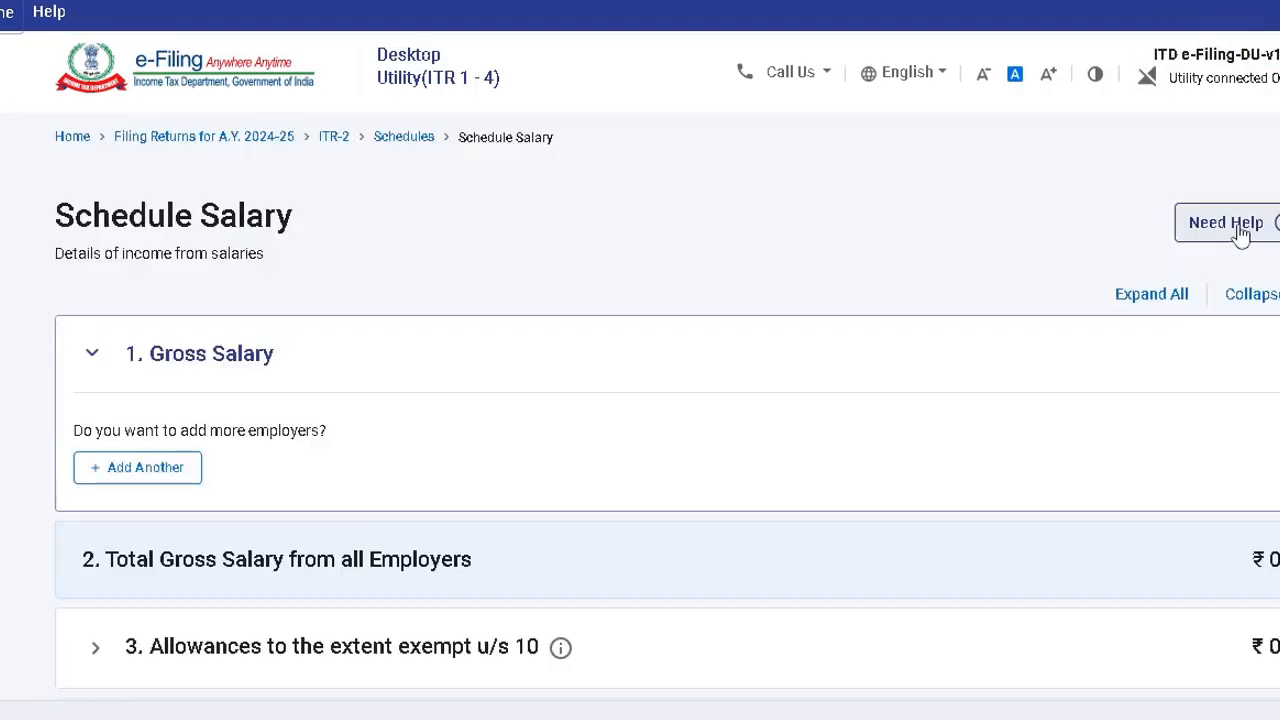
{"action": "scroll", "coordinate": [667, 400], "scroll_direction": "down", "scroll_amount": 5}
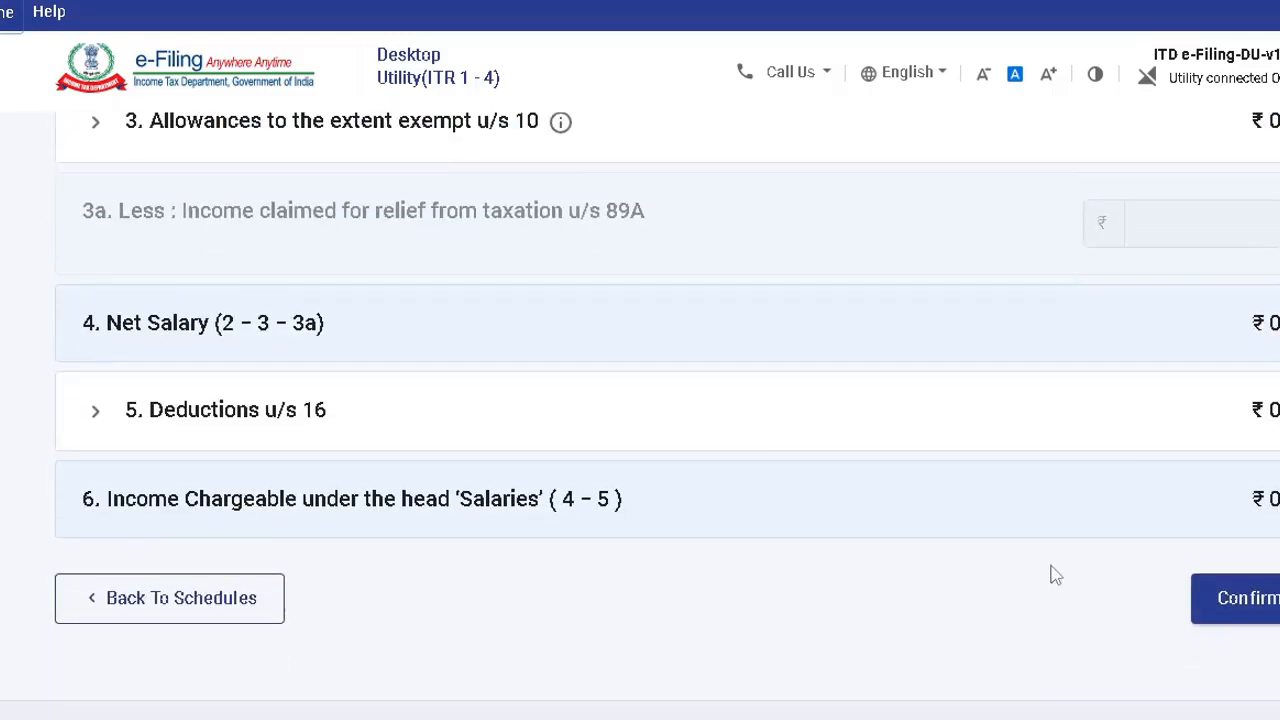
{"action": "left_click", "coordinate": [244, 620]}
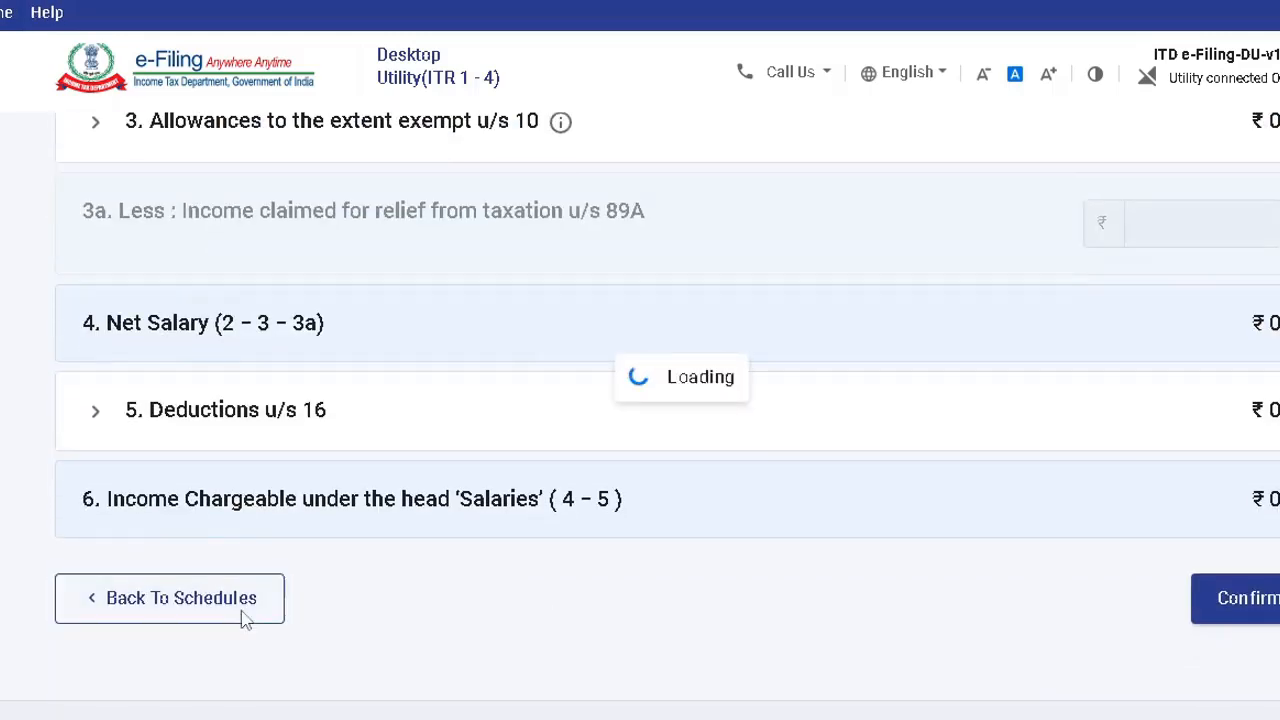
Step: Open Part B - TTI from the Schedules Summary and review the tax computation through taxes paid, refund and the foreign asset question
{"action": "scroll", "coordinate": [243, 614], "scroll_direction": "down", "scroll_amount": 7}
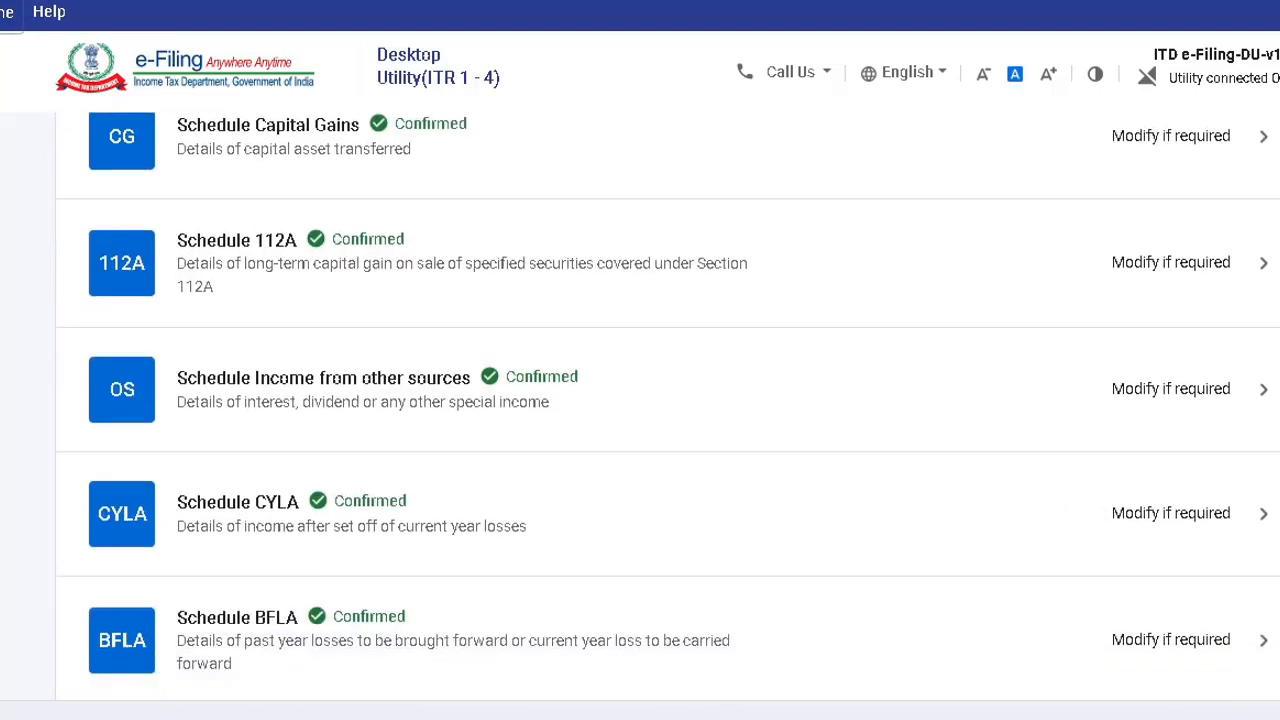
{"action": "scroll", "coordinate": [668, 407], "scroll_direction": "down", "scroll_amount": 1}
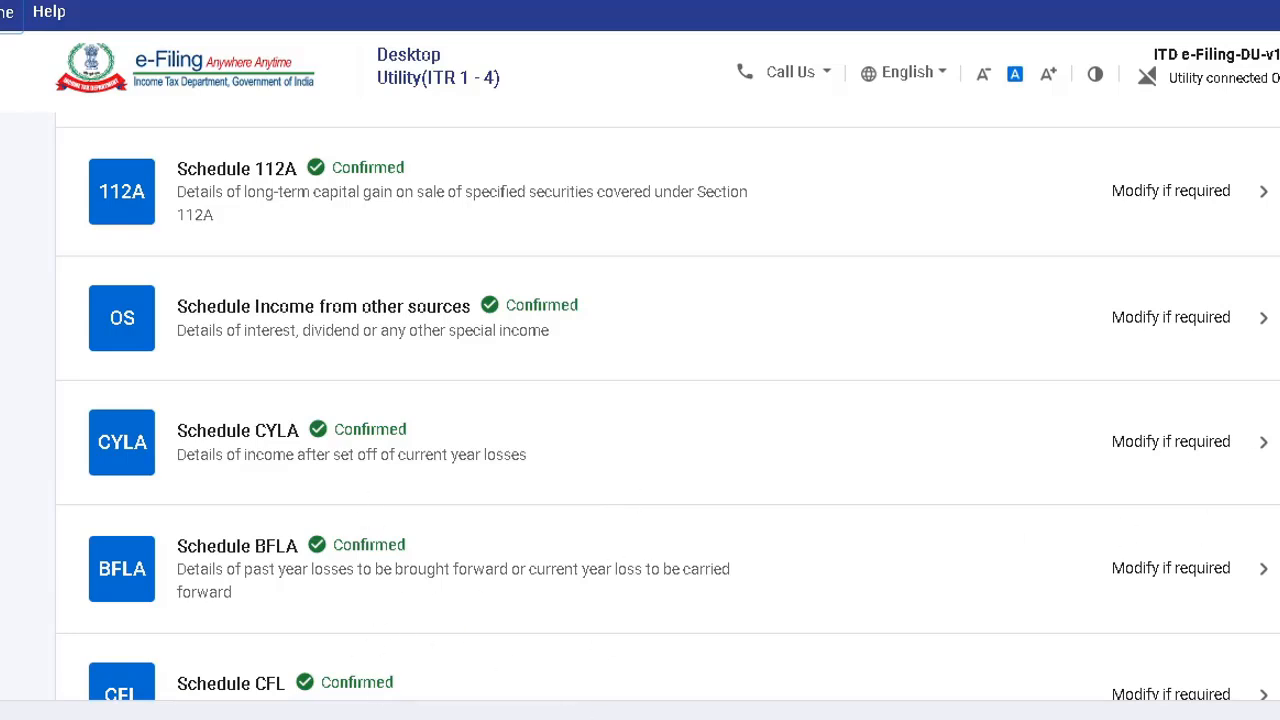
{"action": "scroll", "coordinate": [668, 406], "scroll_direction": "down", "scroll_amount": 5}
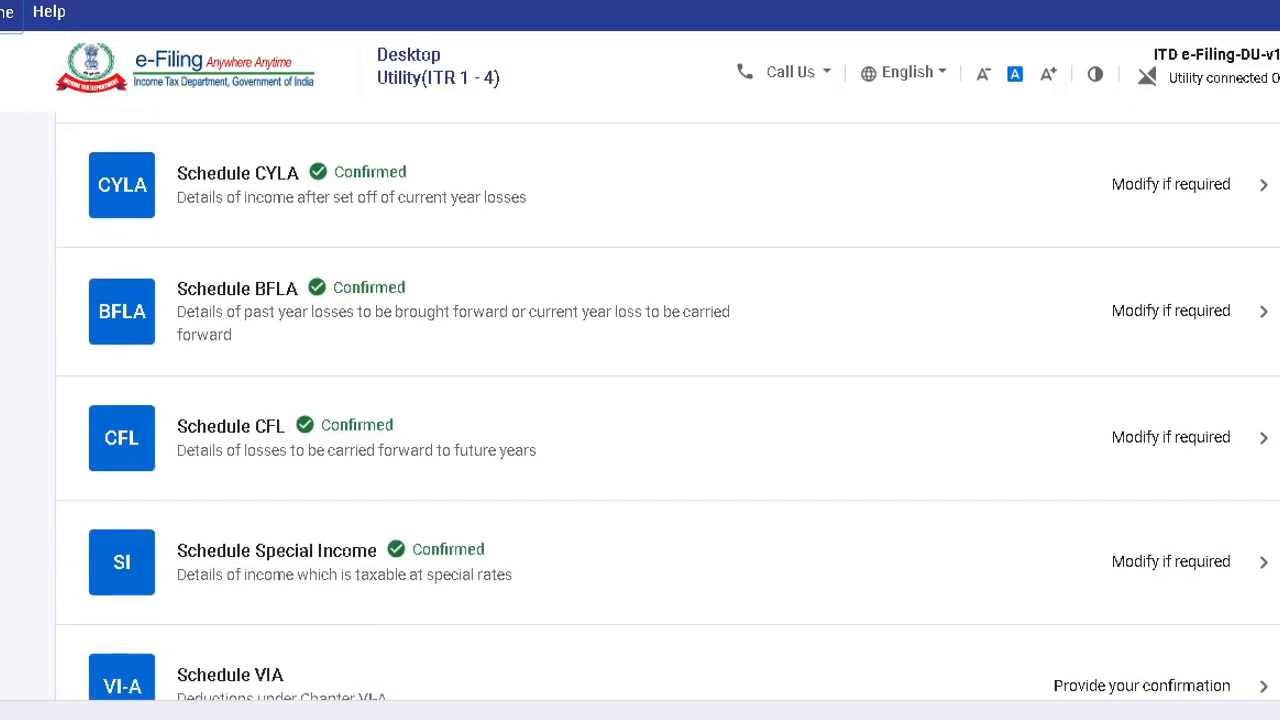
{"action": "scroll", "coordinate": [606, 646], "scroll_direction": "down", "scroll_amount": 10}
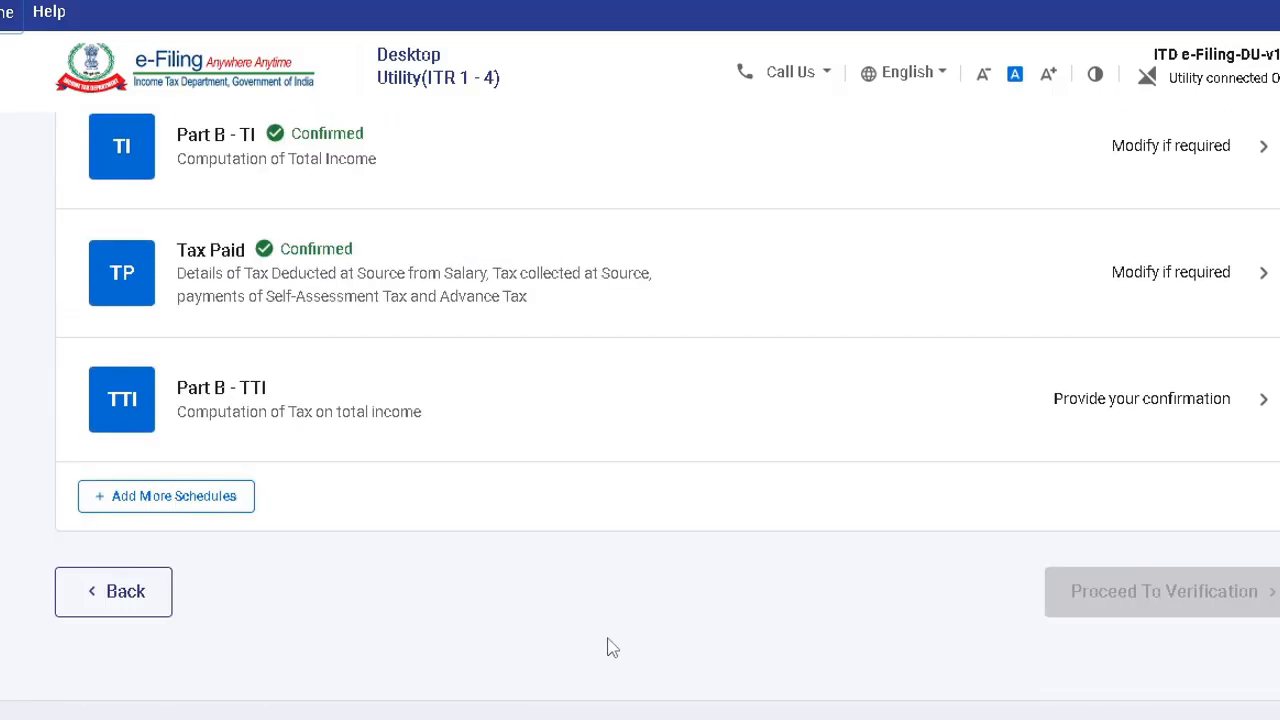
{"action": "left_click", "coordinate": [580, 422]}
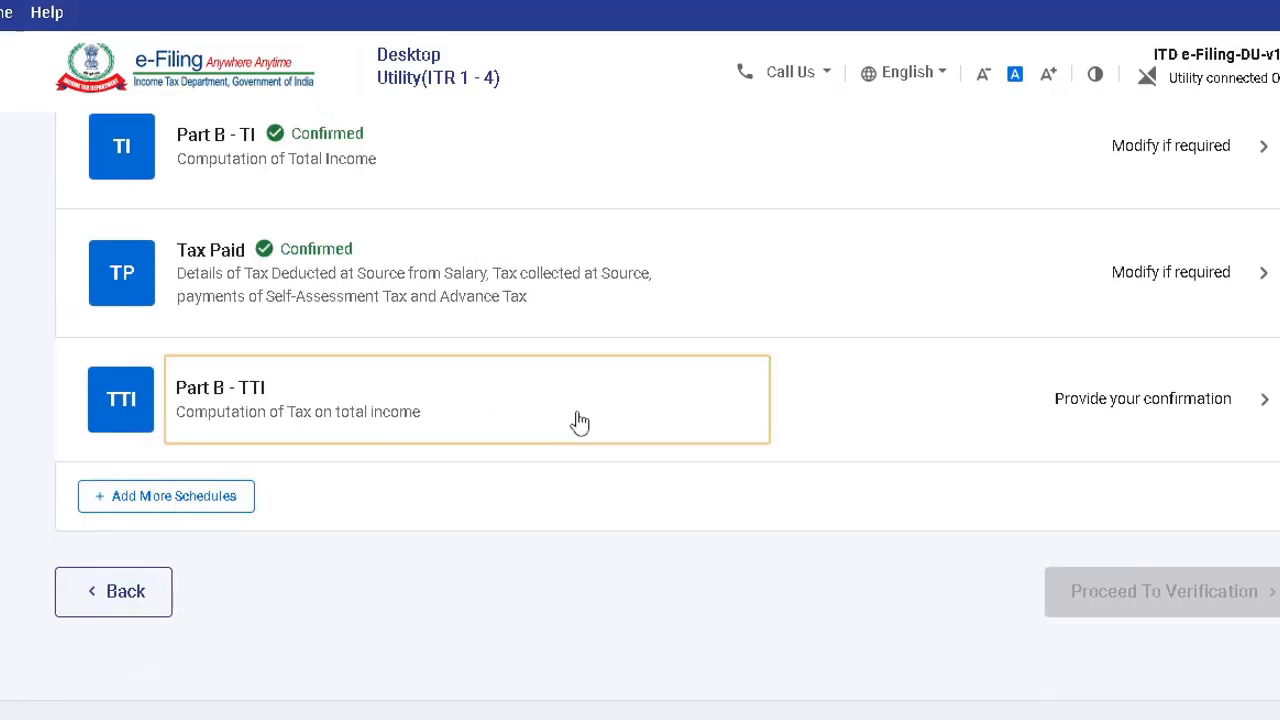
{"action": "scroll", "coordinate": [574, 420], "scroll_direction": "down", "scroll_amount": 10}
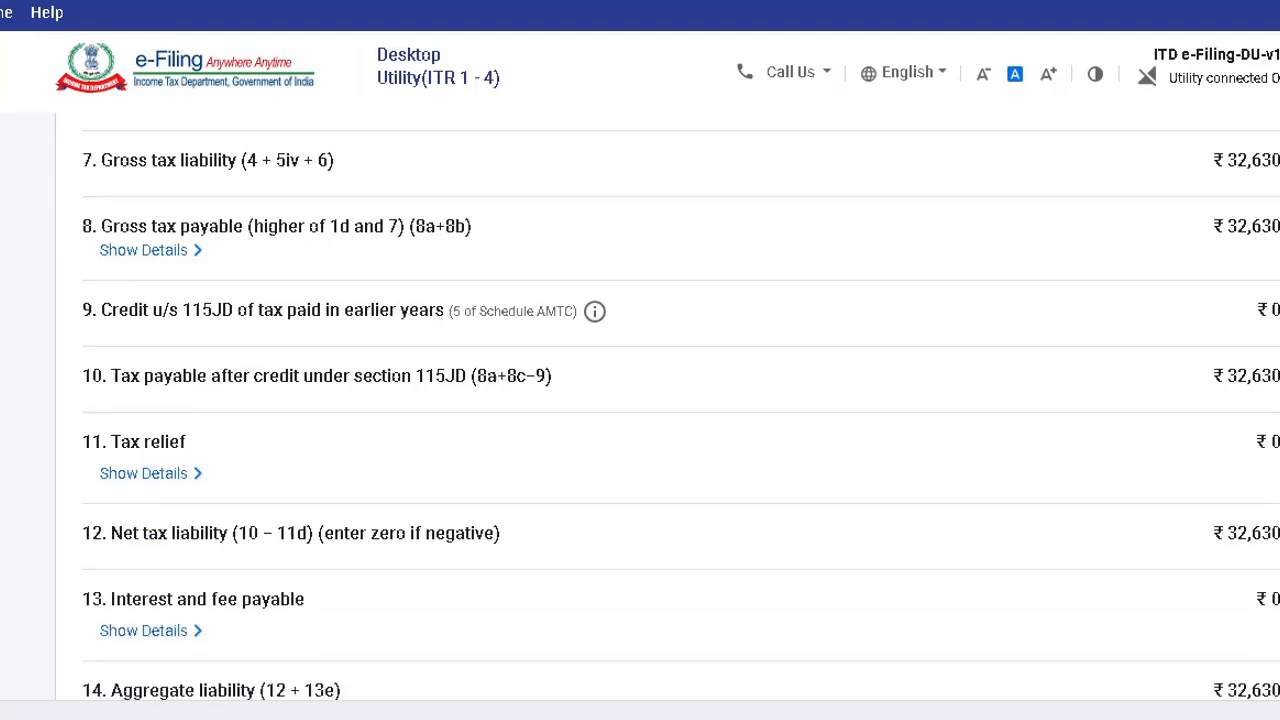
{"action": "scroll", "coordinate": [667, 400], "scroll_direction": "down", "scroll_amount": 5}
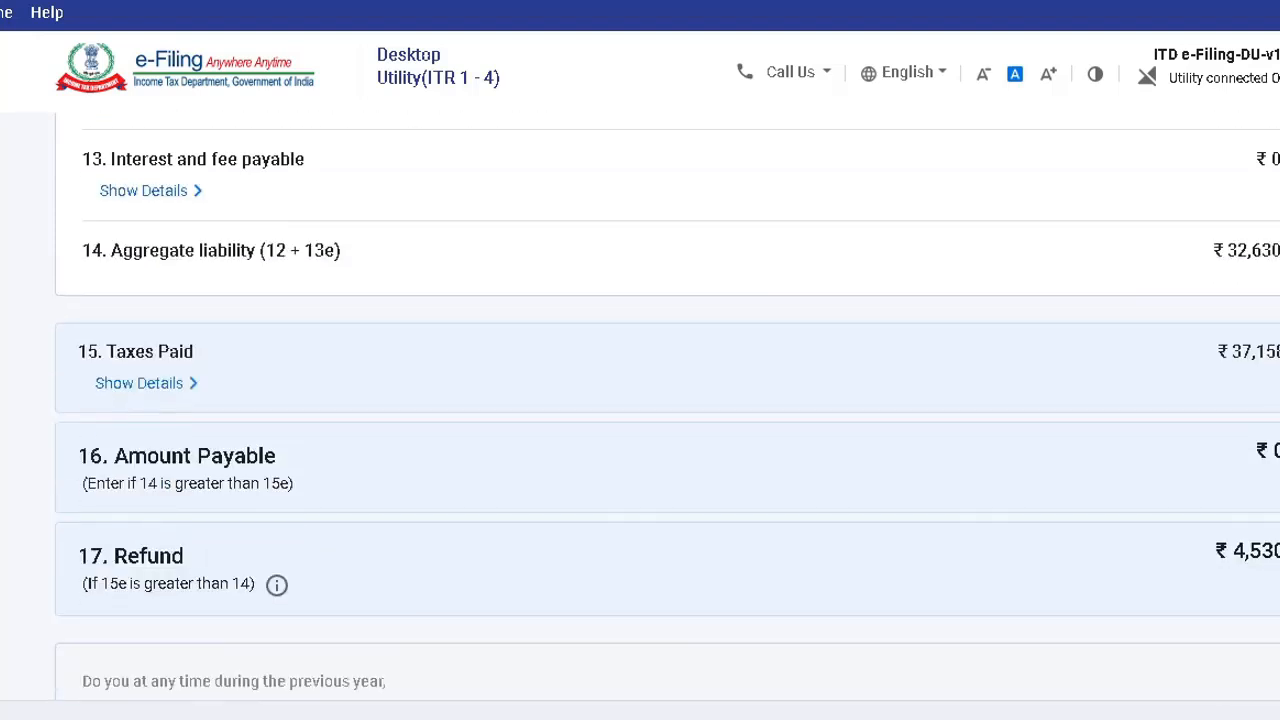
{"action": "scroll", "coordinate": [667, 400], "scroll_direction": "down", "scroll_amount": 4}
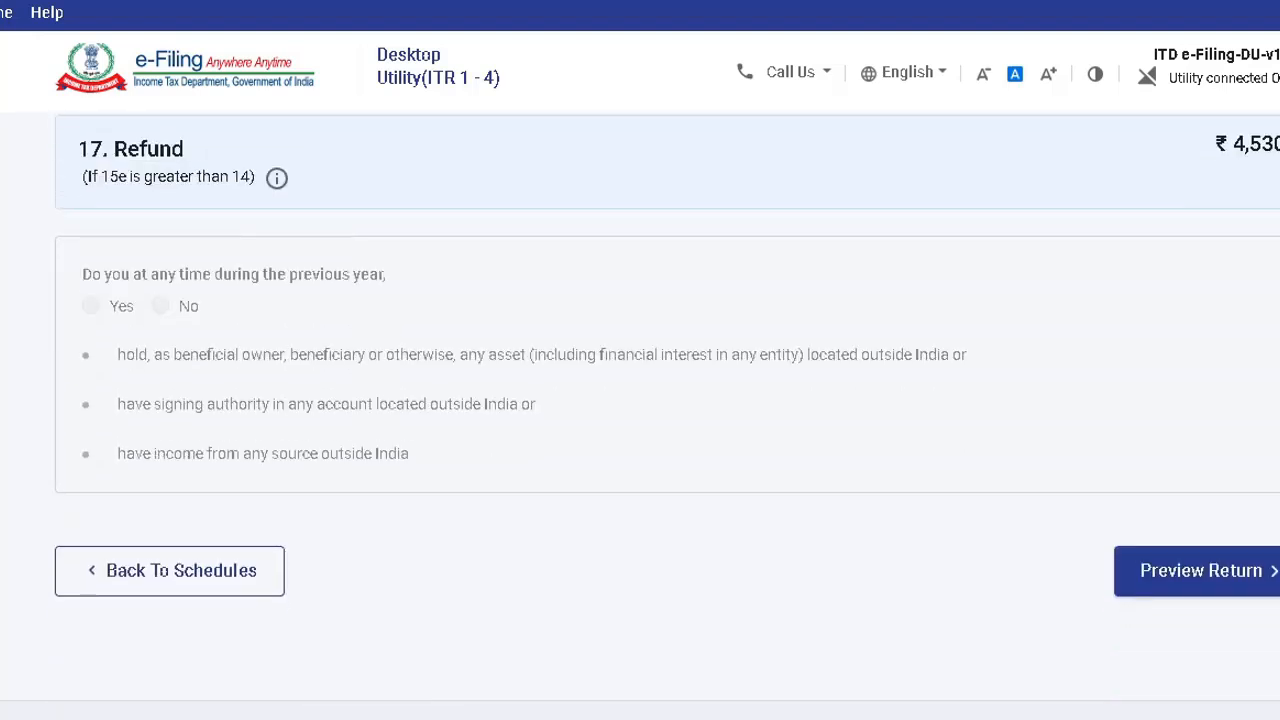
Step: Preview the ITR-2 return and proceed from the preview to its validation
{"action": "left_click", "coordinate": [1222, 578]}
{"action": "scroll", "coordinate": [1165, 626], "scroll_direction": "down", "scroll_amount": 6}
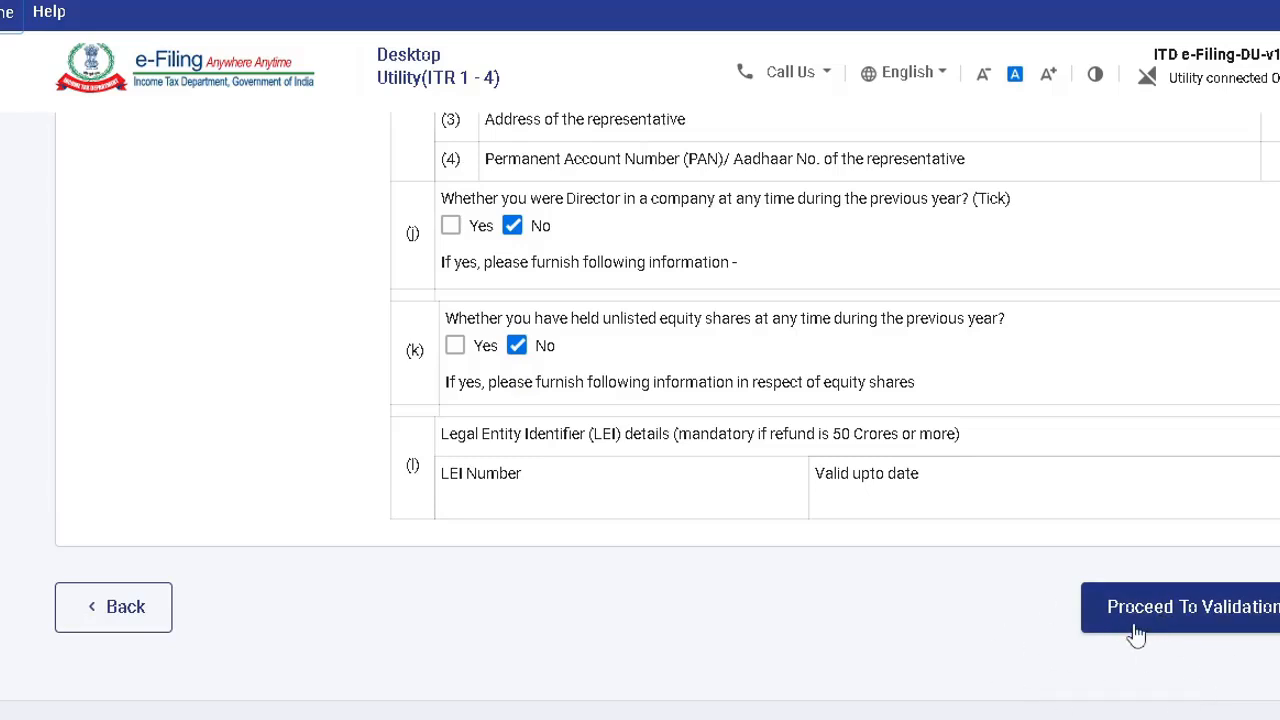
{"action": "left_click", "coordinate": [1180, 621]}
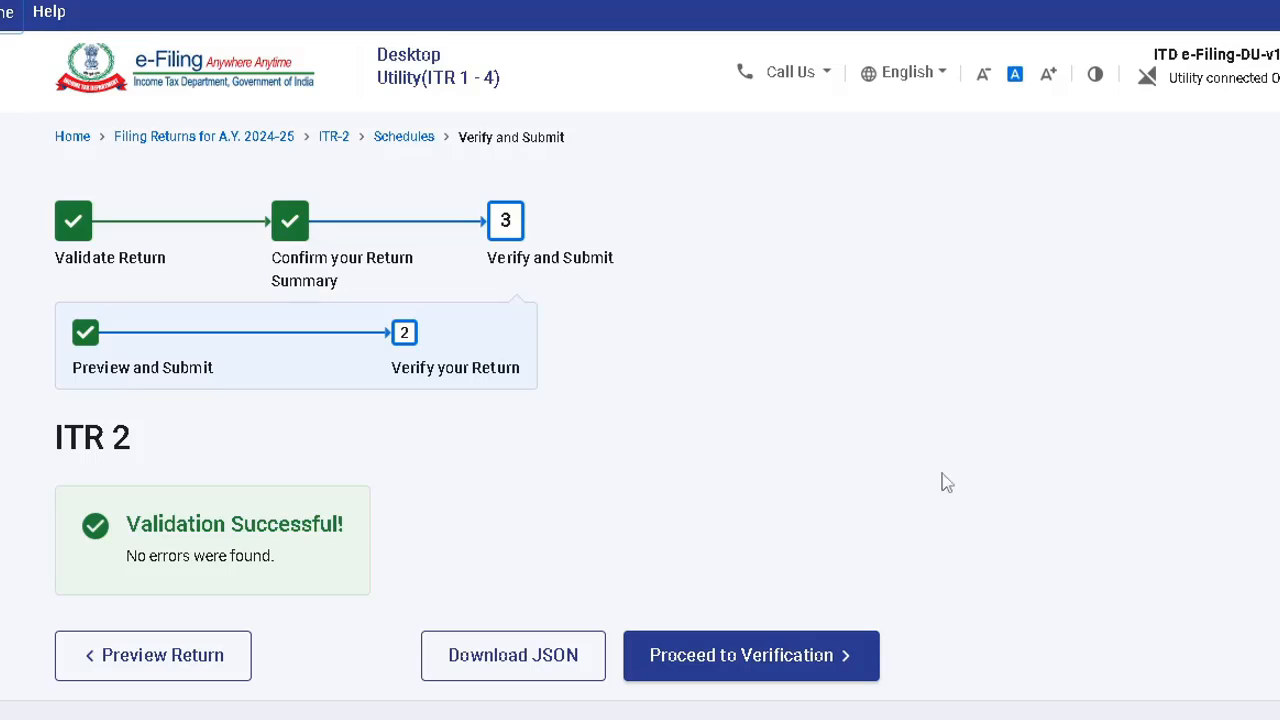
Step: Proceed to verification to examine the e-filing login page, and go back to the validation page without logging in
{"action": "left_click", "coordinate": [780, 660]}
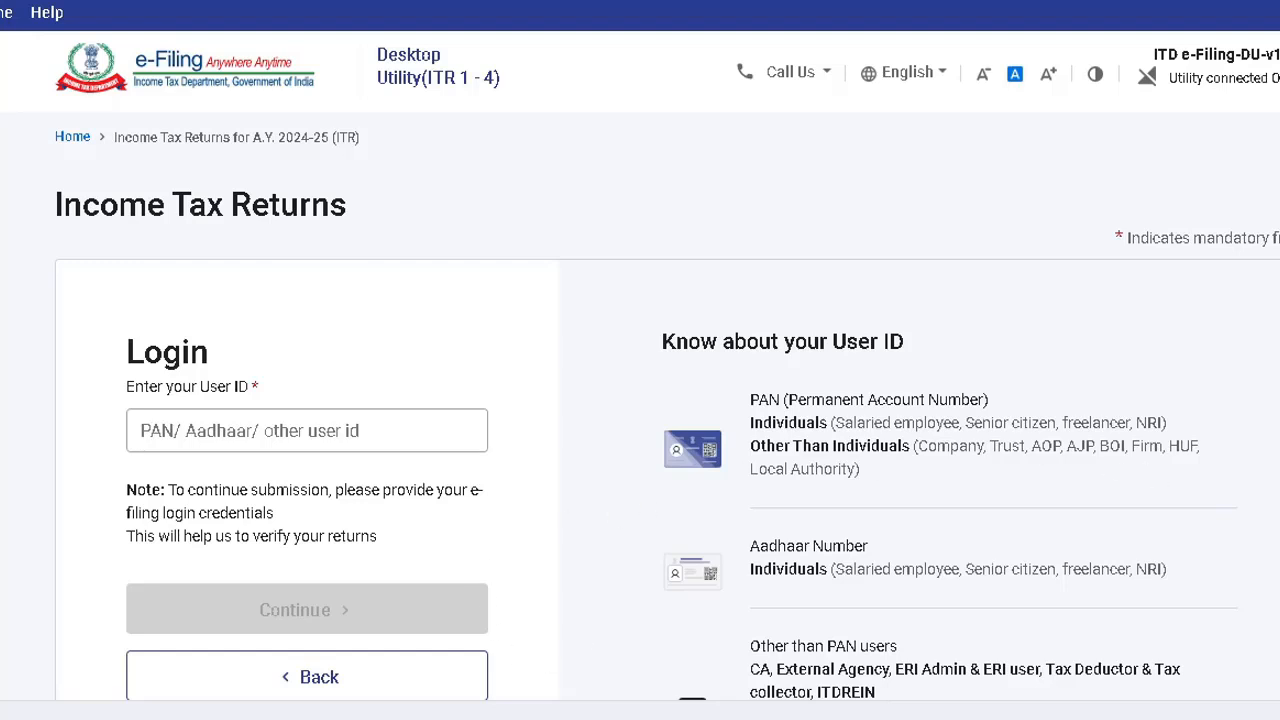
{"action": "scroll", "coordinate": [1160, 479], "scroll_direction": "down", "scroll_amount": 2}
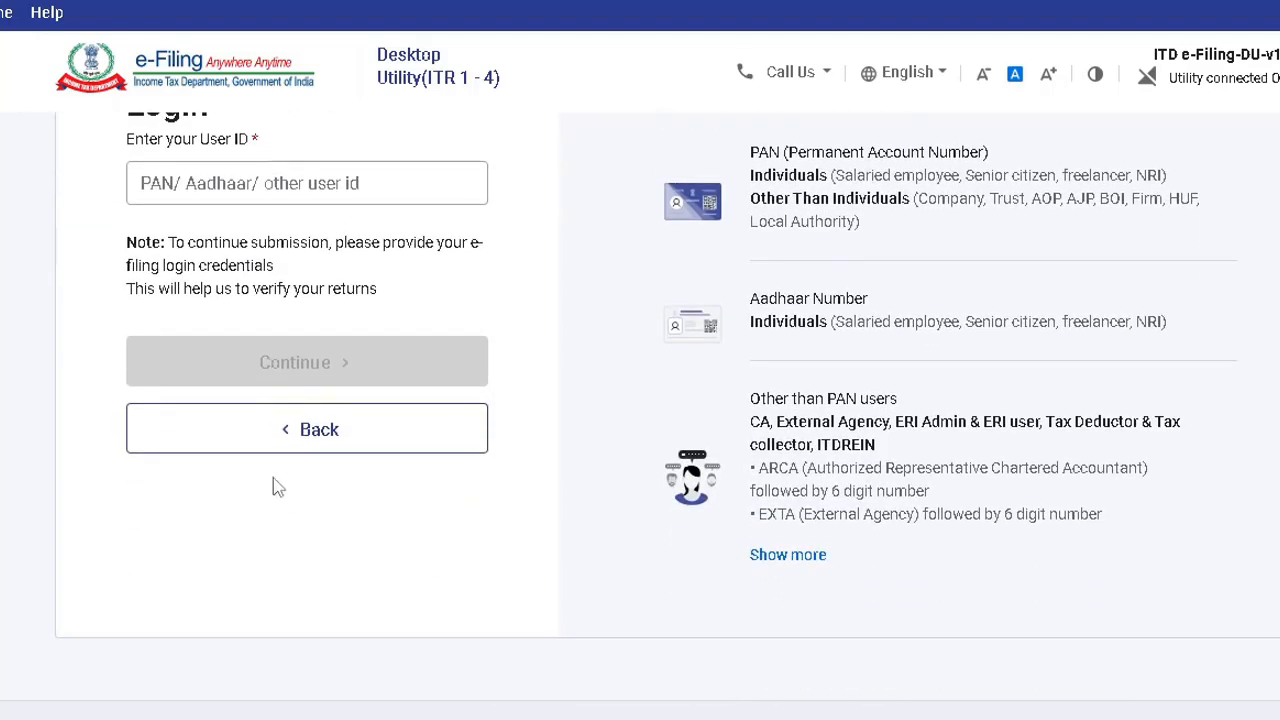
{"action": "left_click", "coordinate": [285, 448]}
{"action": "scroll", "coordinate": [468, 407], "scroll_direction": "down", "scroll_amount": 1}
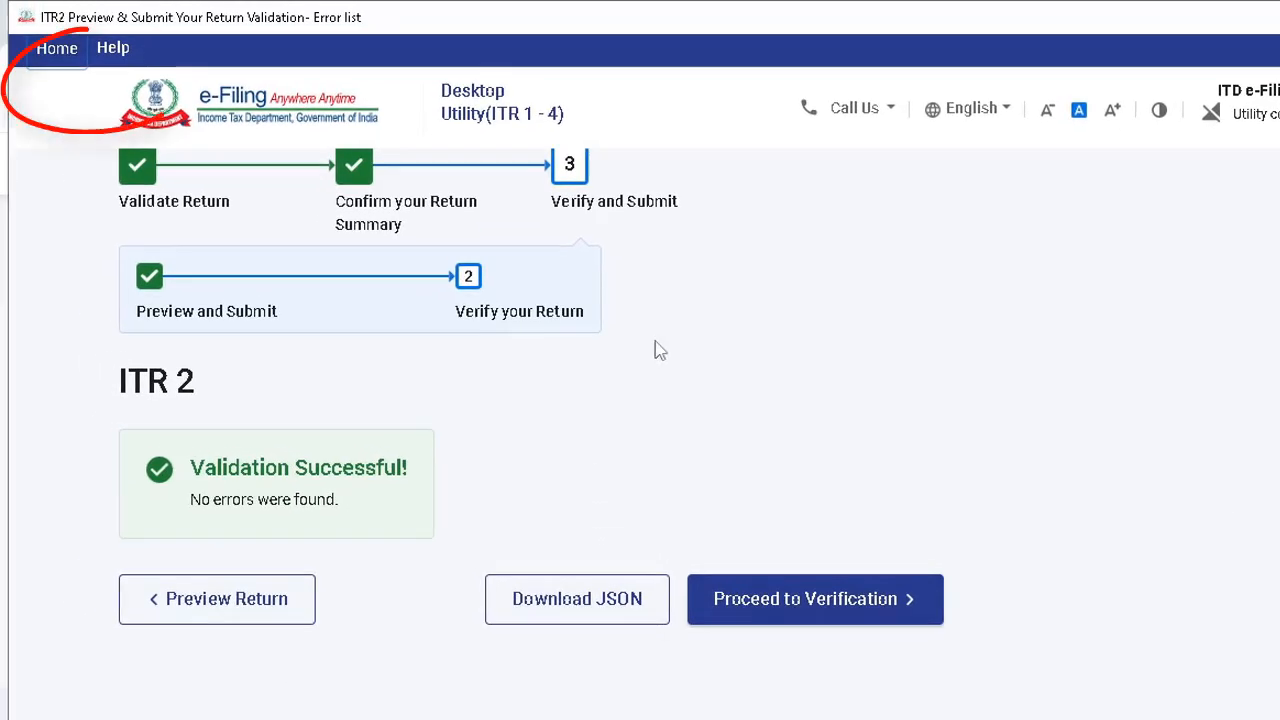
Step: Return to the utility's home page and open the draft versions of returns to locate the saved ITR 2 draft and its edit option
{"action": "left_click", "coordinate": [57, 50]}
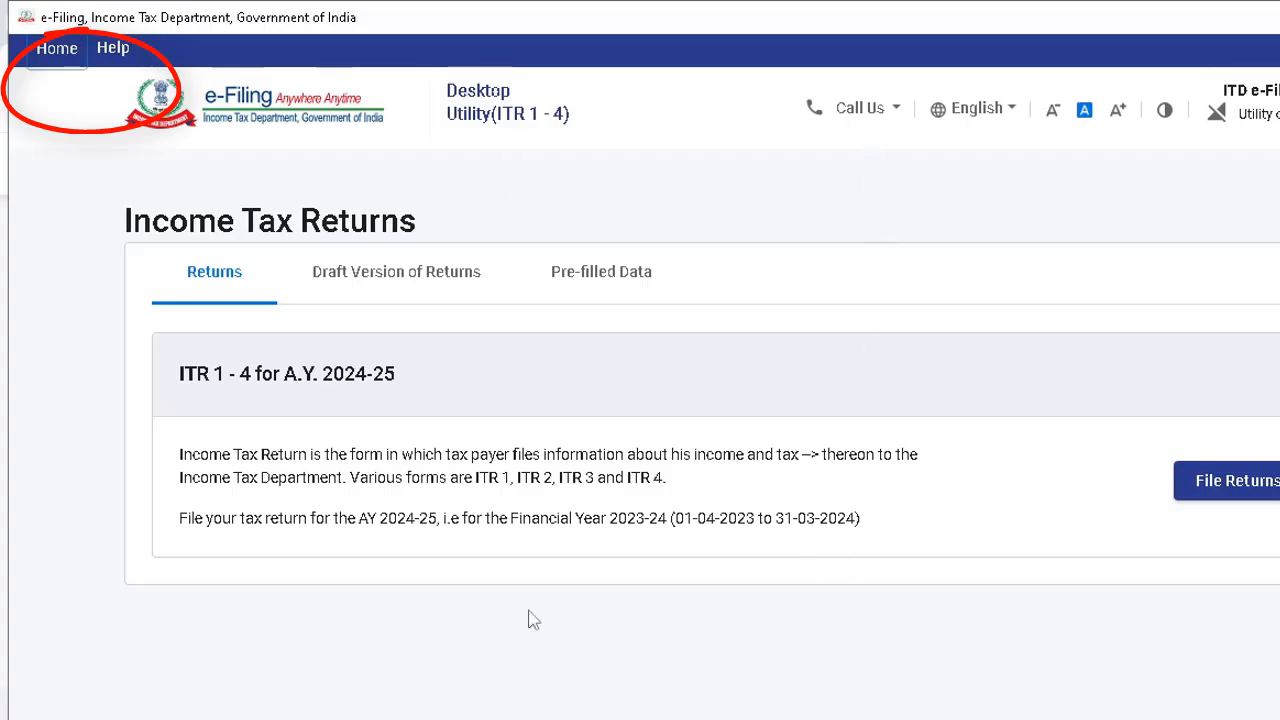
{"action": "left_click", "coordinate": [398, 287]}
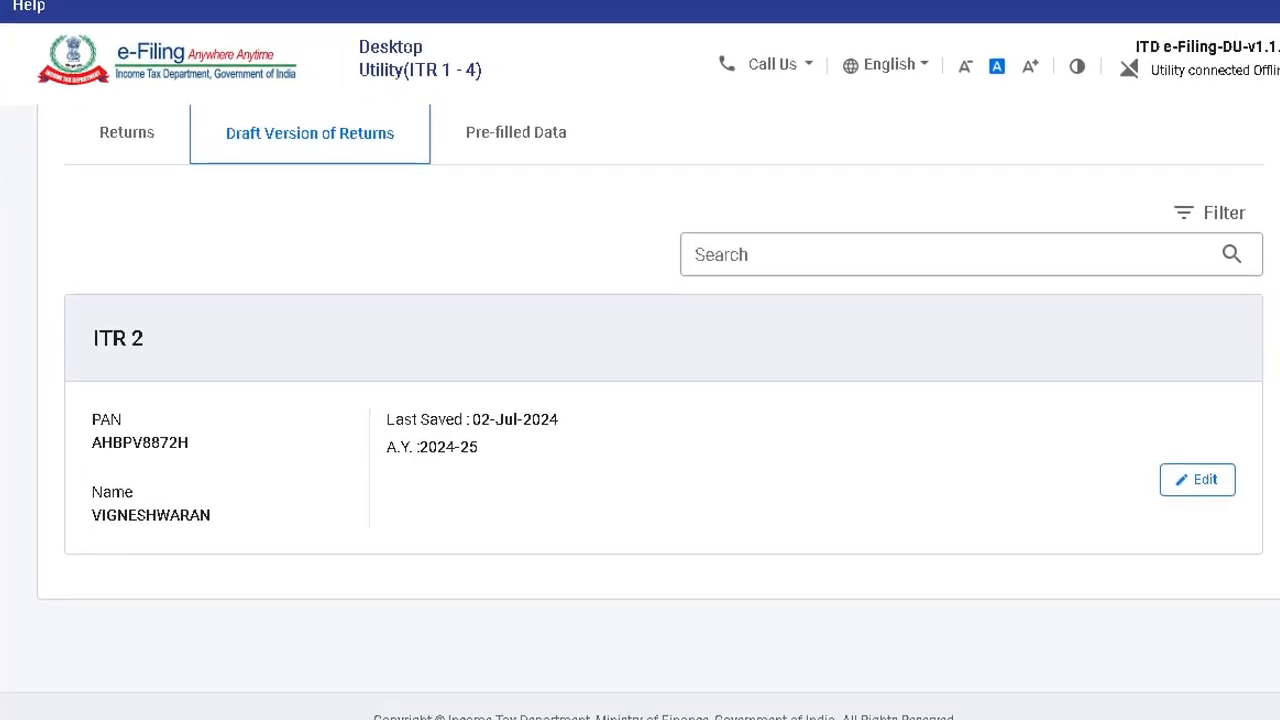
{"action": "scroll", "coordinate": [1266, 525], "scroll_direction": "down", "scroll_amount": 1}
{"action": "scroll", "coordinate": [1240, 508], "scroll_direction": "up", "scroll_amount": 2}
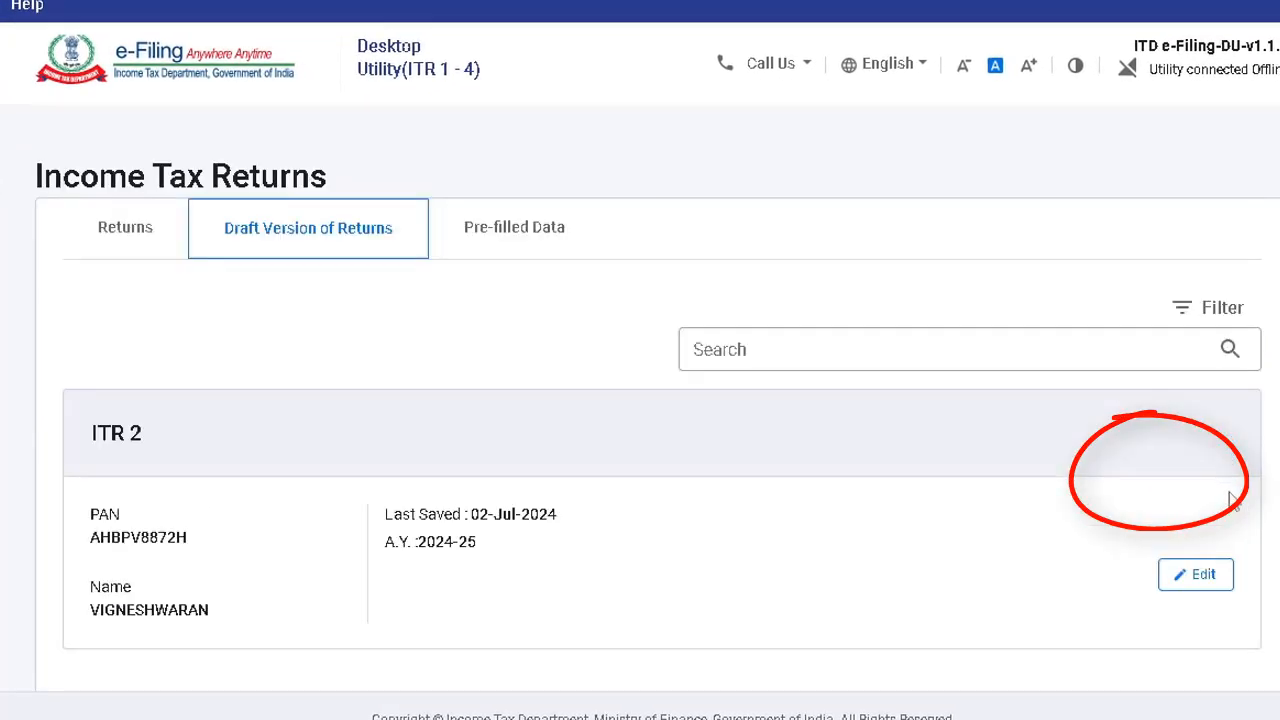
{"action": "scroll", "coordinate": [1246, 566], "scroll_direction": "down", "scroll_amount": 2}
{"action": "scroll", "coordinate": [657, 358], "scroll_direction": "up", "scroll_amount": 1}
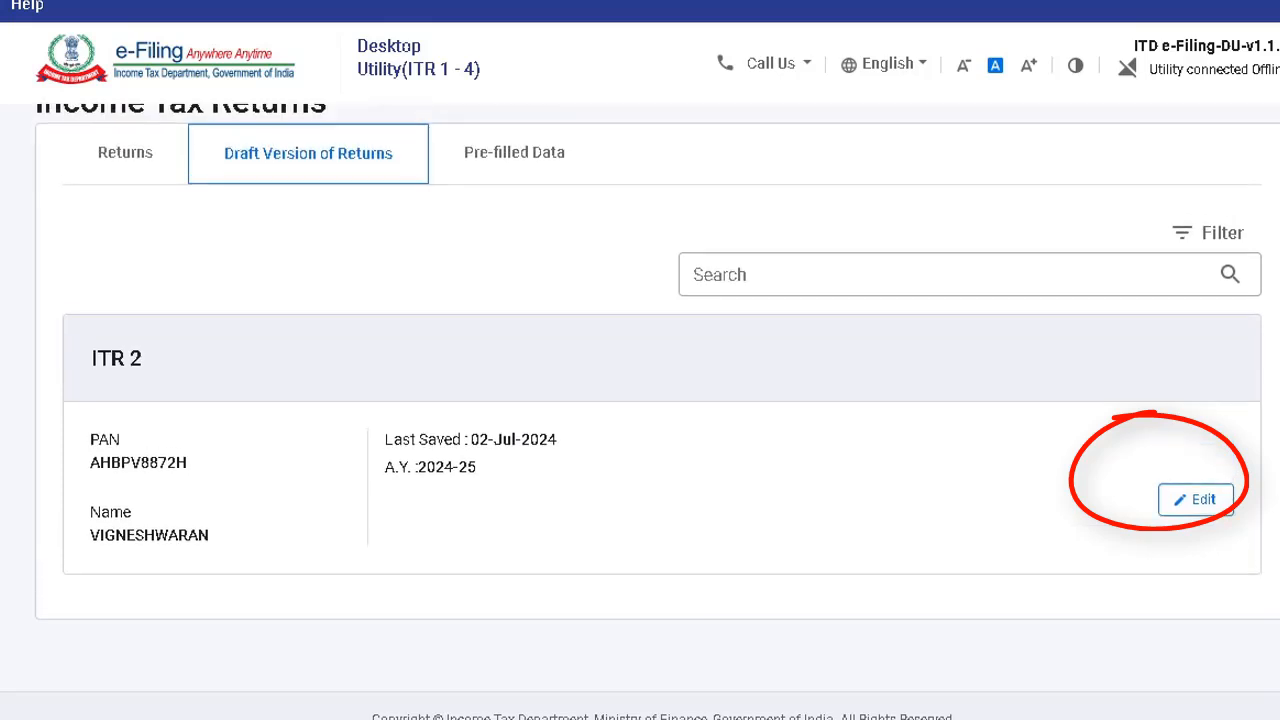